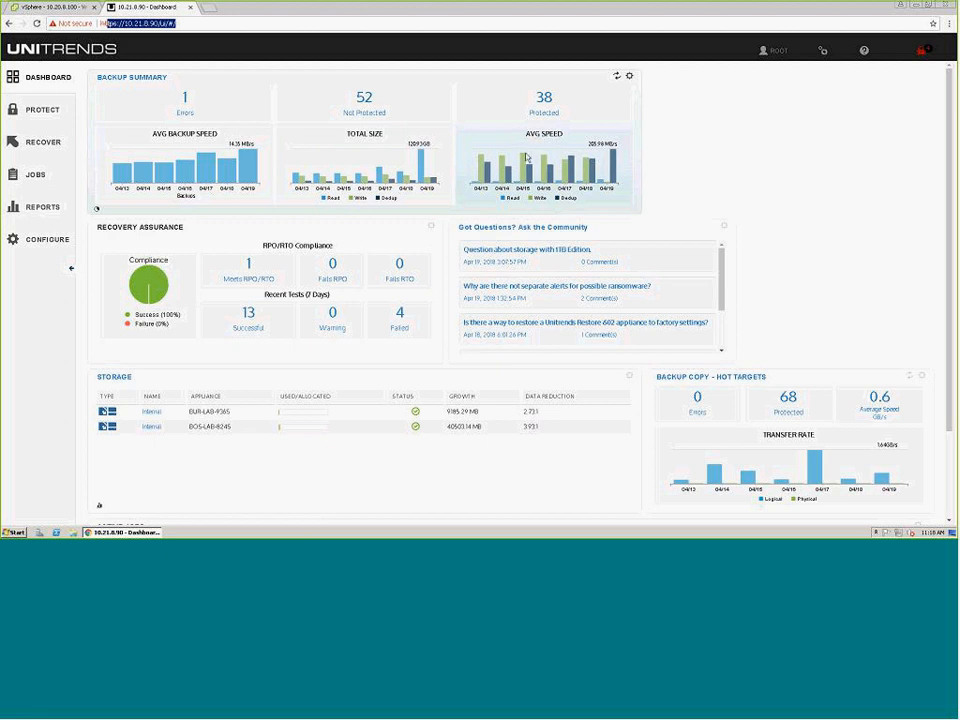
Check the dashboard's tile preferences and move the Backup Copy - Hot Targets tile beside the Recovery Assurance tile.
mouse_move(527, 157)
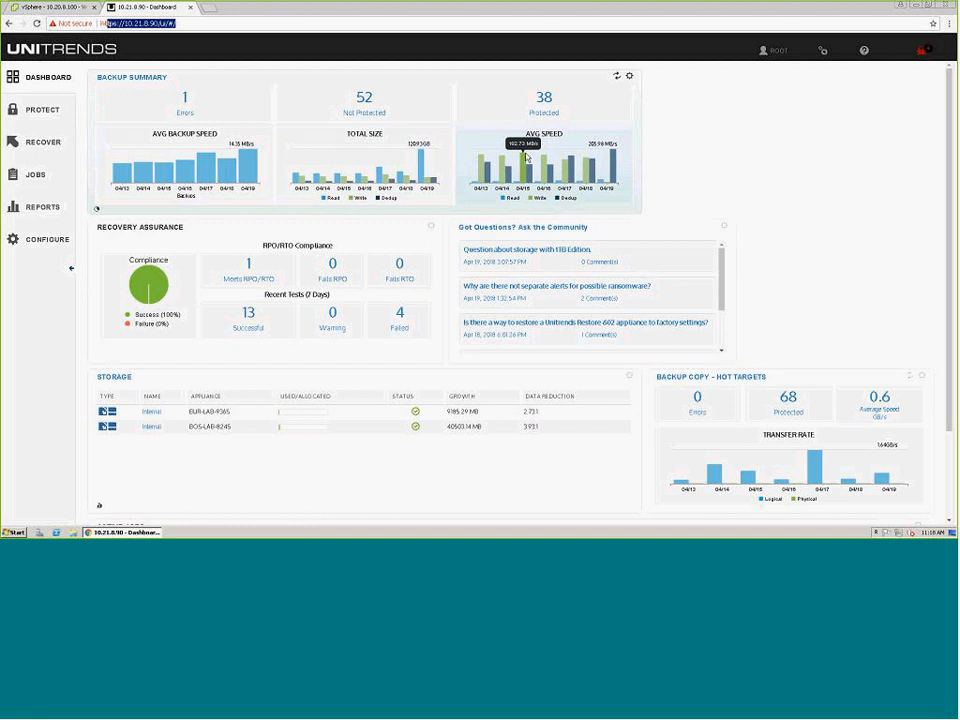
left_click(630, 76)
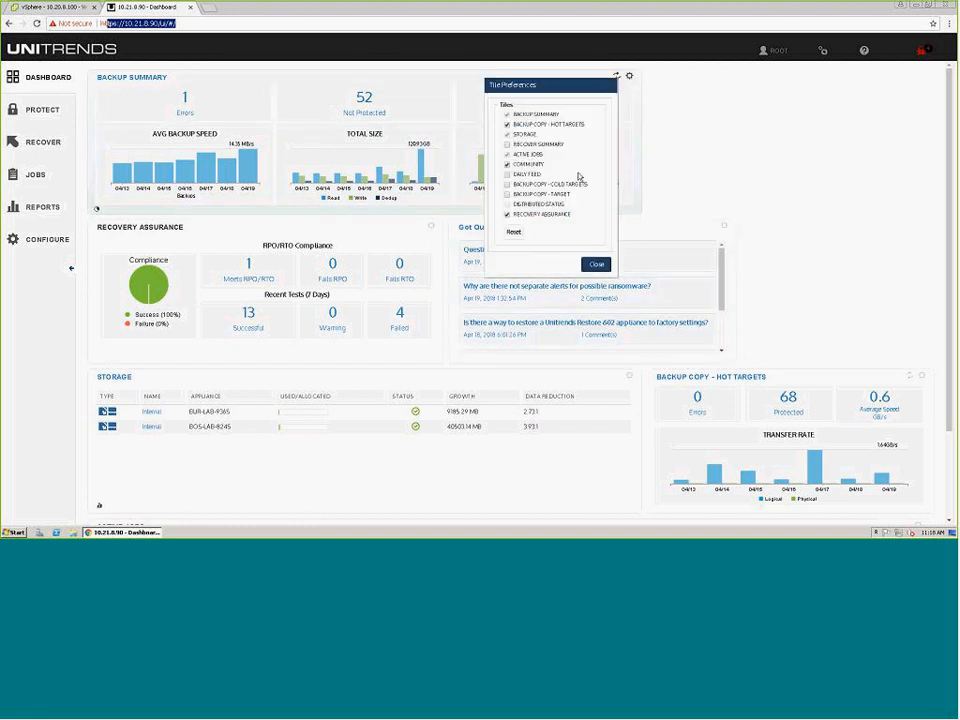
left_click(595, 264)
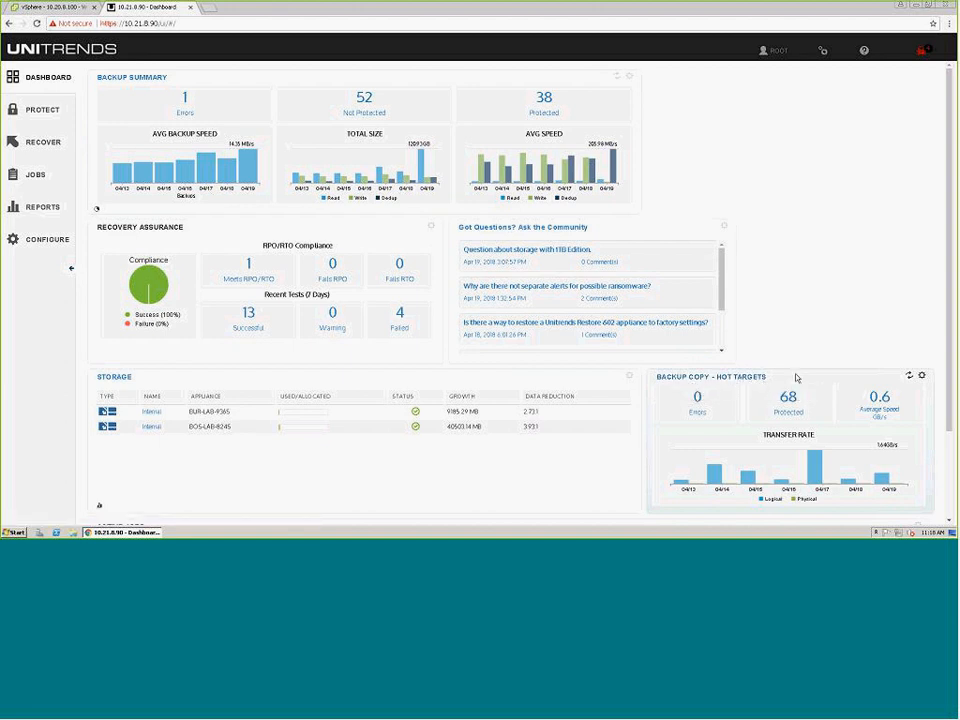
left_click_drag(797, 378, 564, 212)
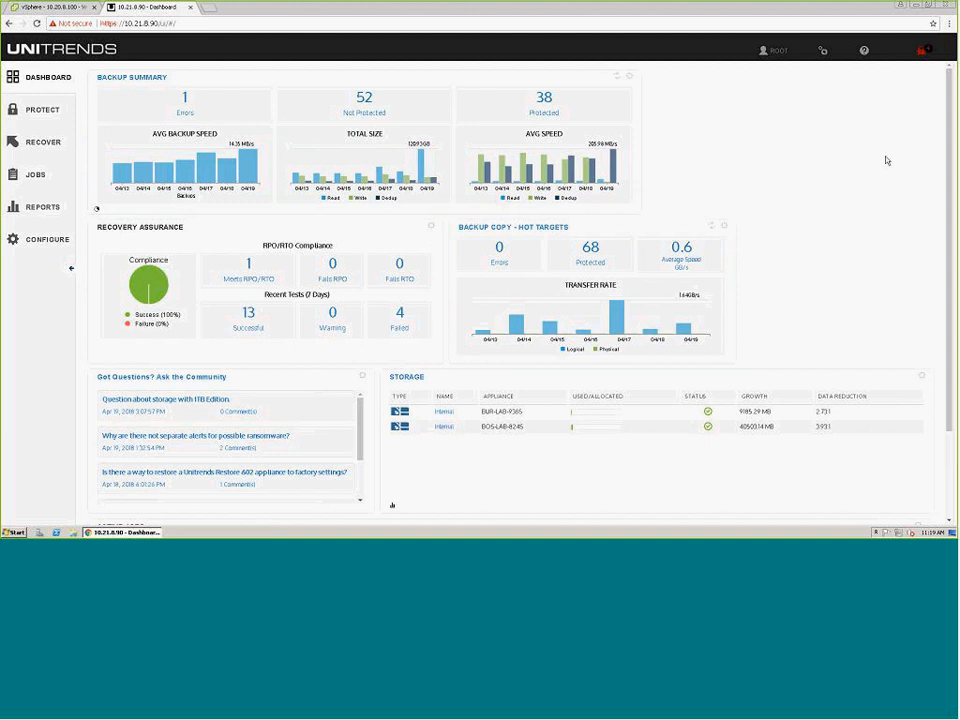
Read the details of the 04/19/2018 predictive analytics alert for BUR-LAB-936S and close the alerts list.
left_click(921, 56)
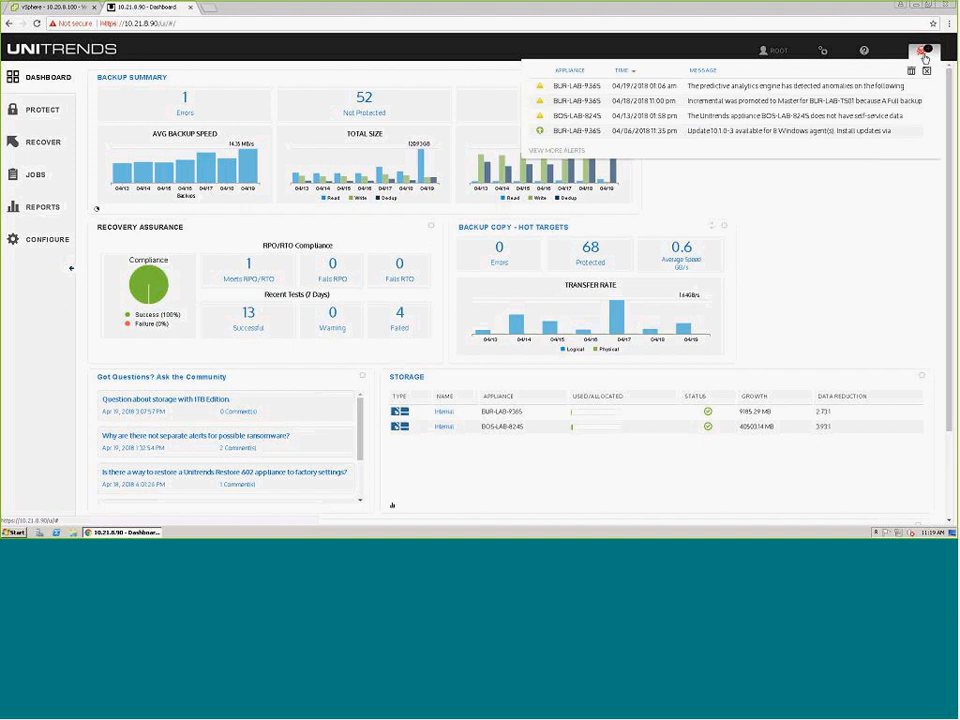
left_click(869, 90)
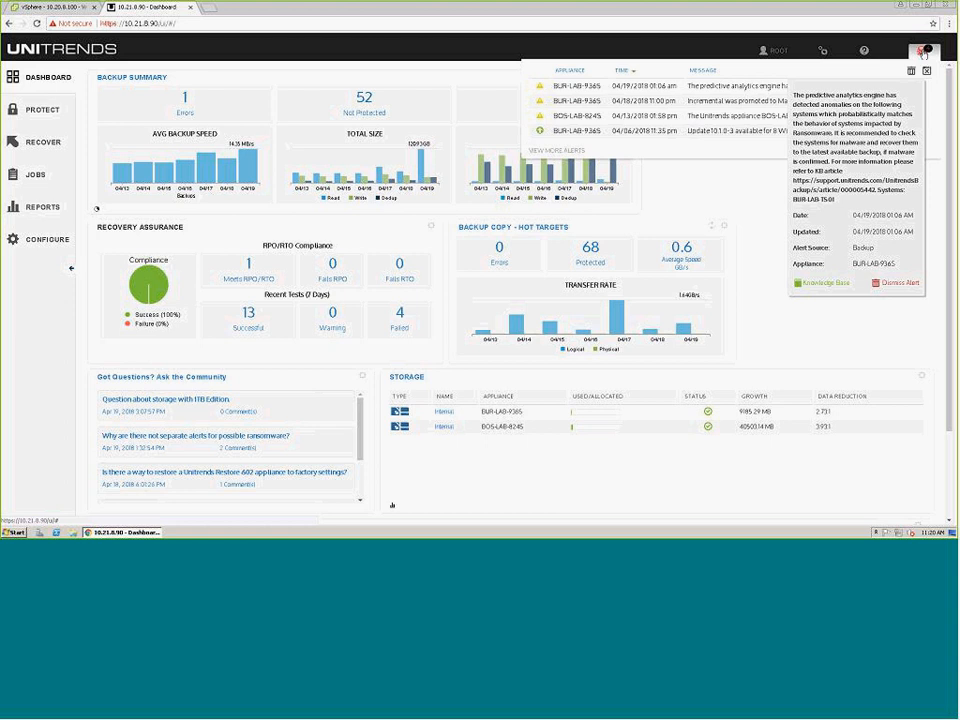
left_click(922, 53)
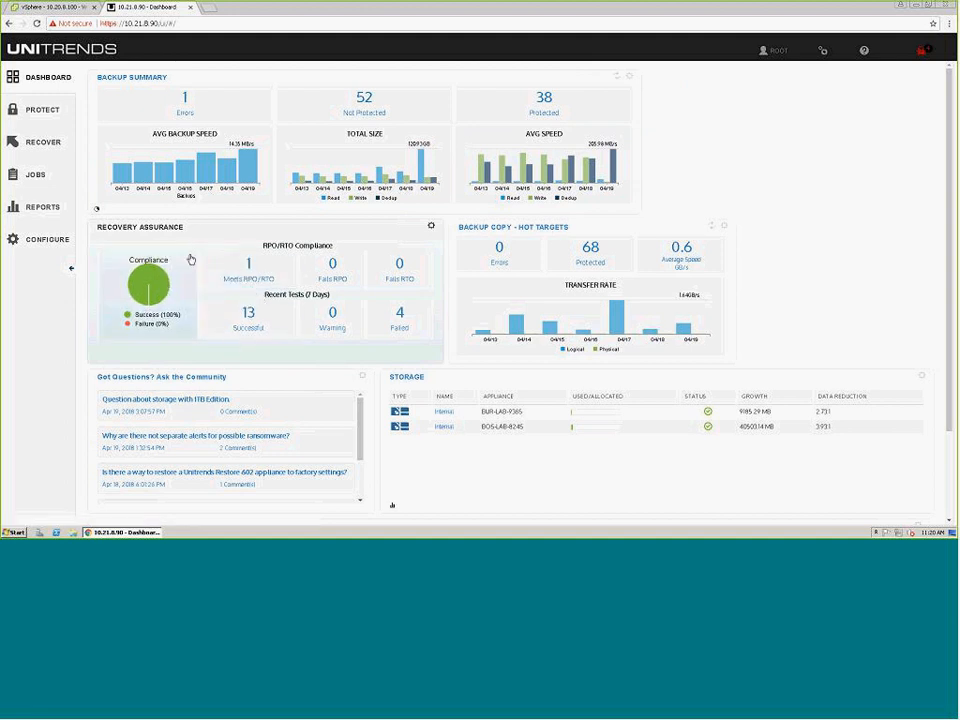
Generate the Backup History report for BUR-LAB-936S for 04/19/2018 and sort it by certify status.
left_click(45, 209)
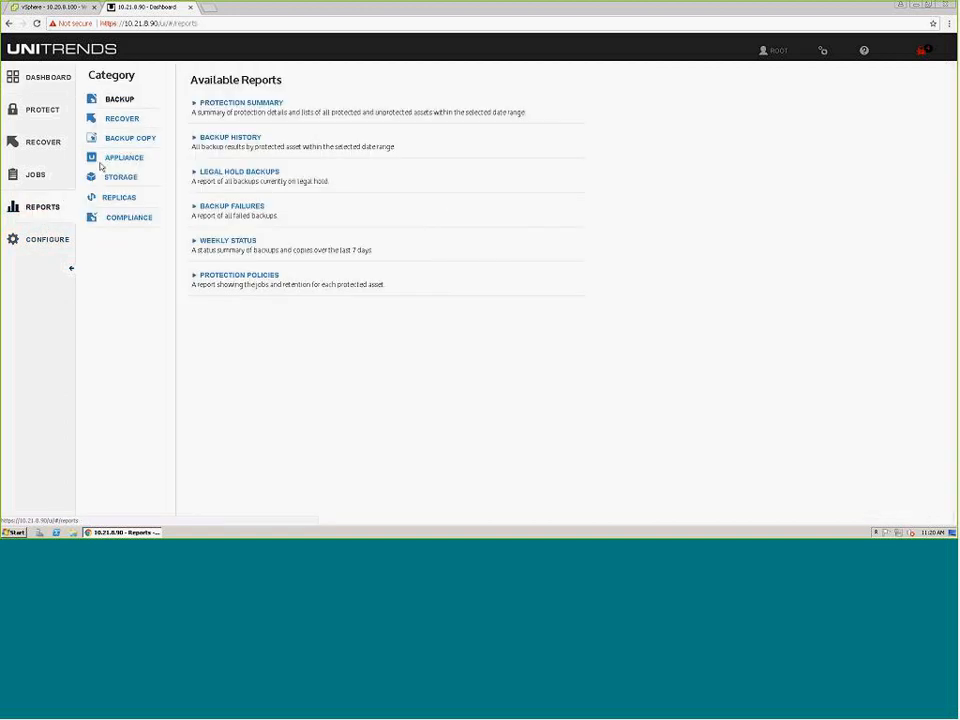
left_click(214, 137)
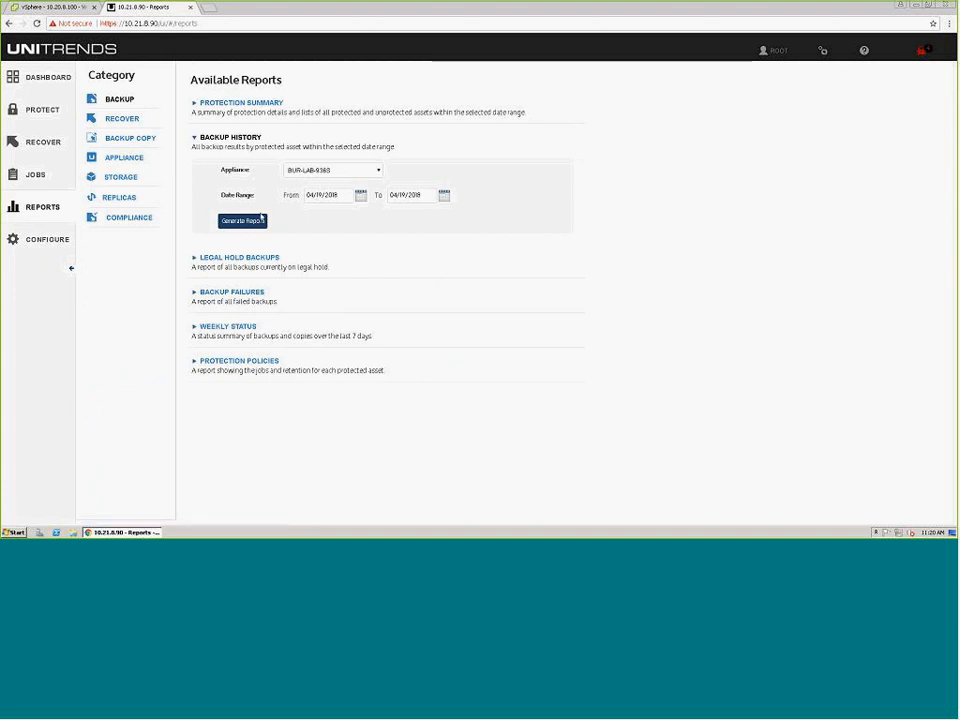
left_click(258, 219)
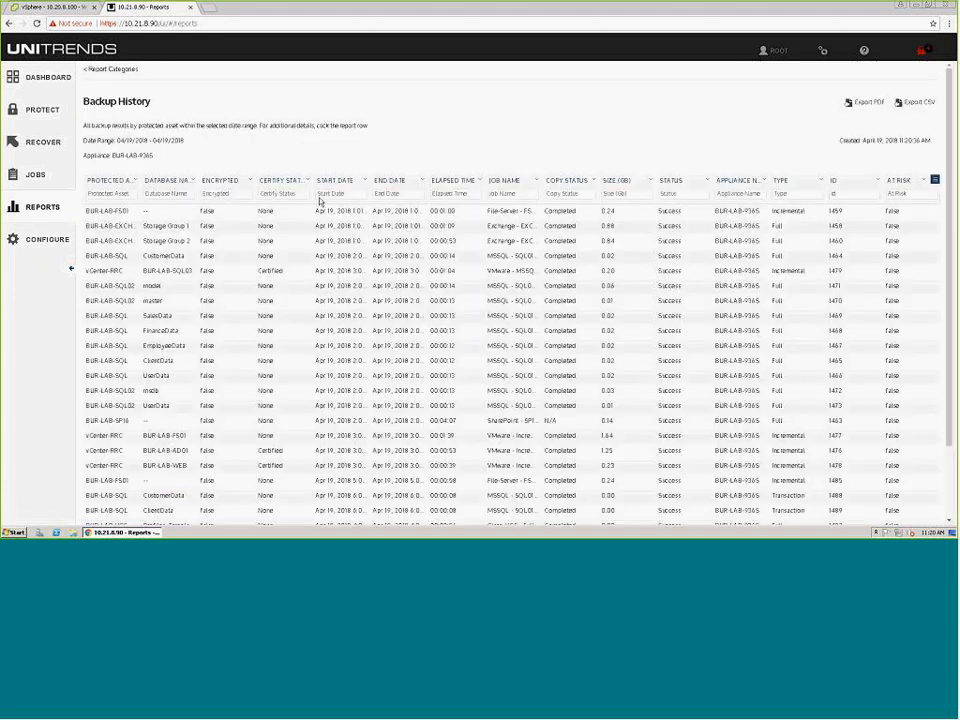
left_click(278, 182)
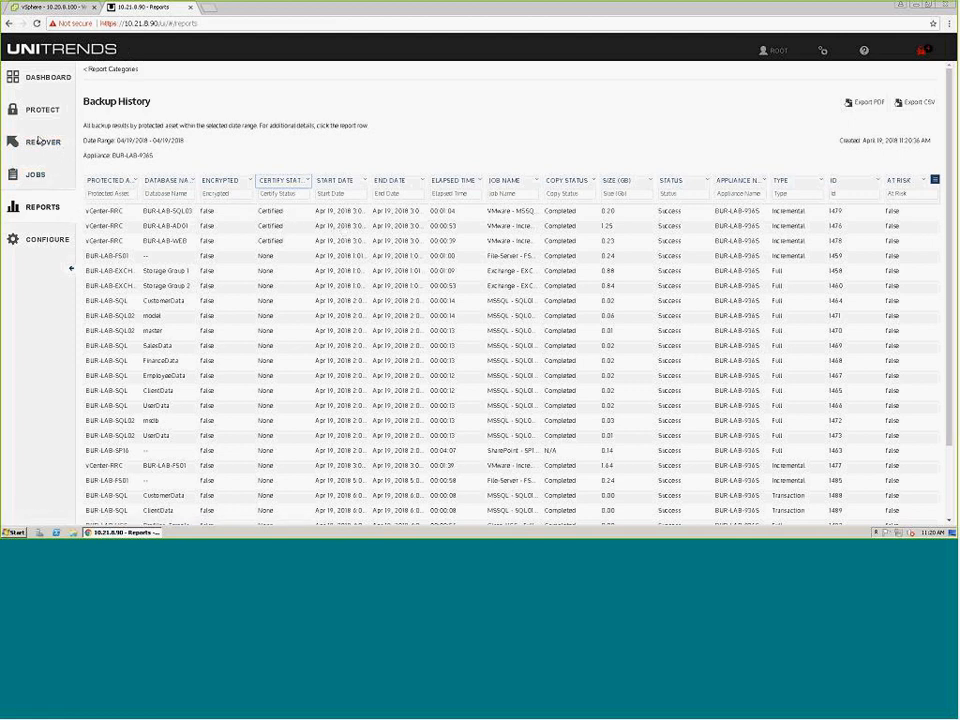
Open the Compliance Report from the dashboard's Meets RPO/RTO figure under Recovery Assurance.
left_click(42, 79)
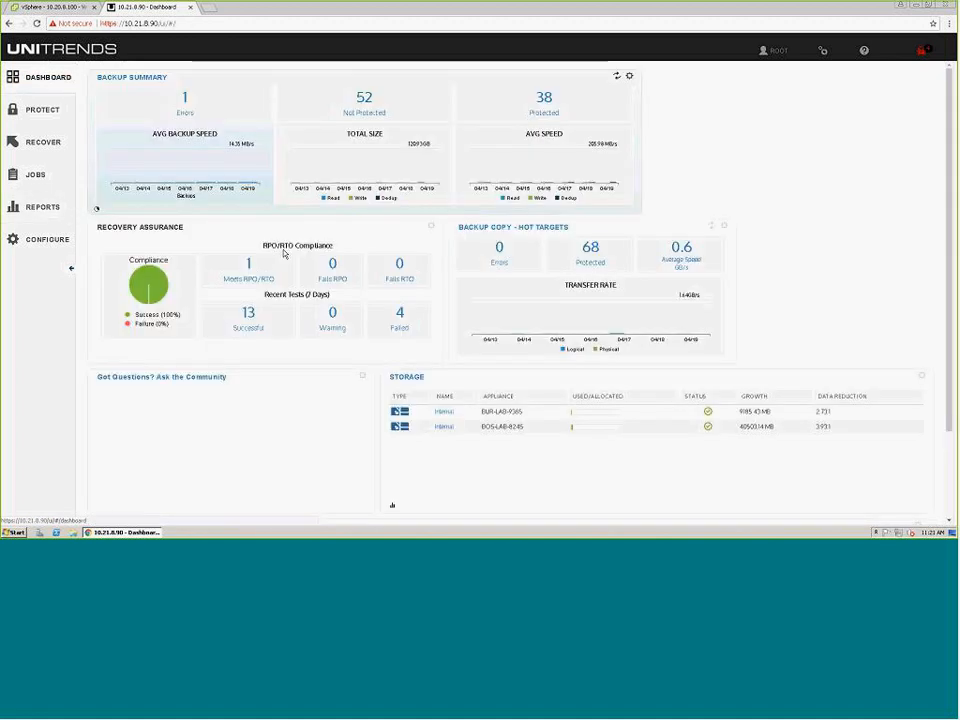
left_click(229, 277)
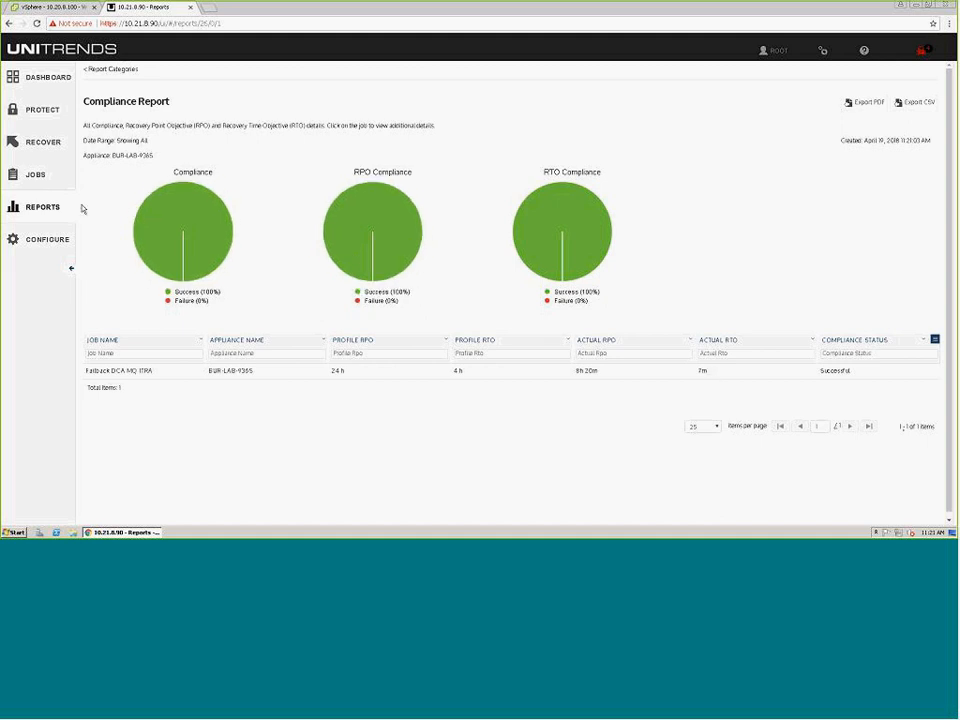
View the backup copy targets configured for appliance BOS-LAB-824S and the target types that can be added.
left_click(37, 241)
left_click(36, 241)
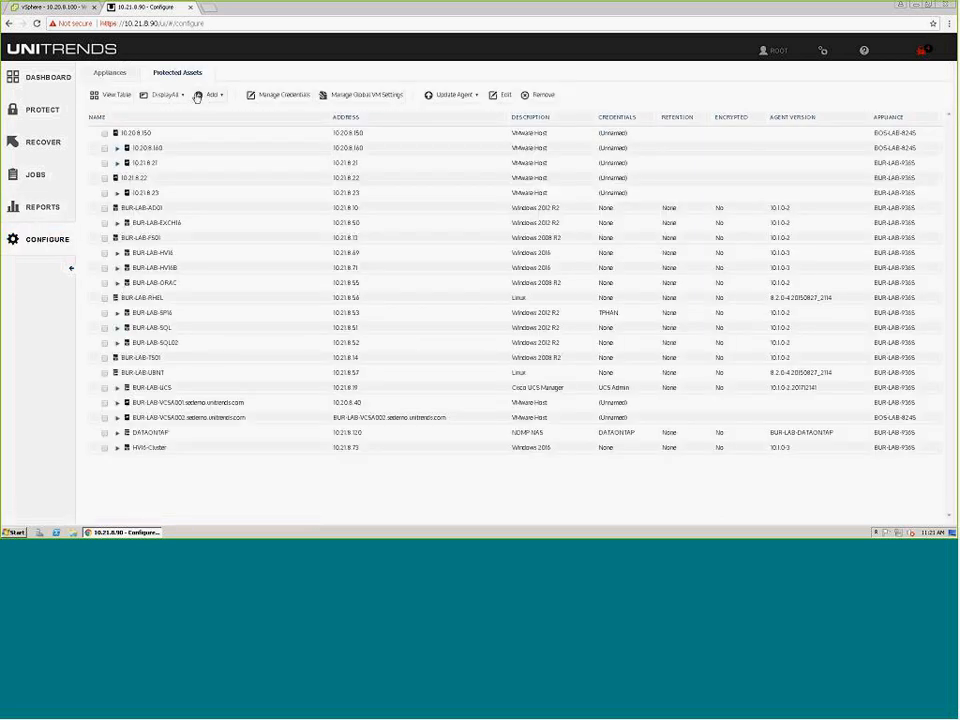
left_click(110, 72)
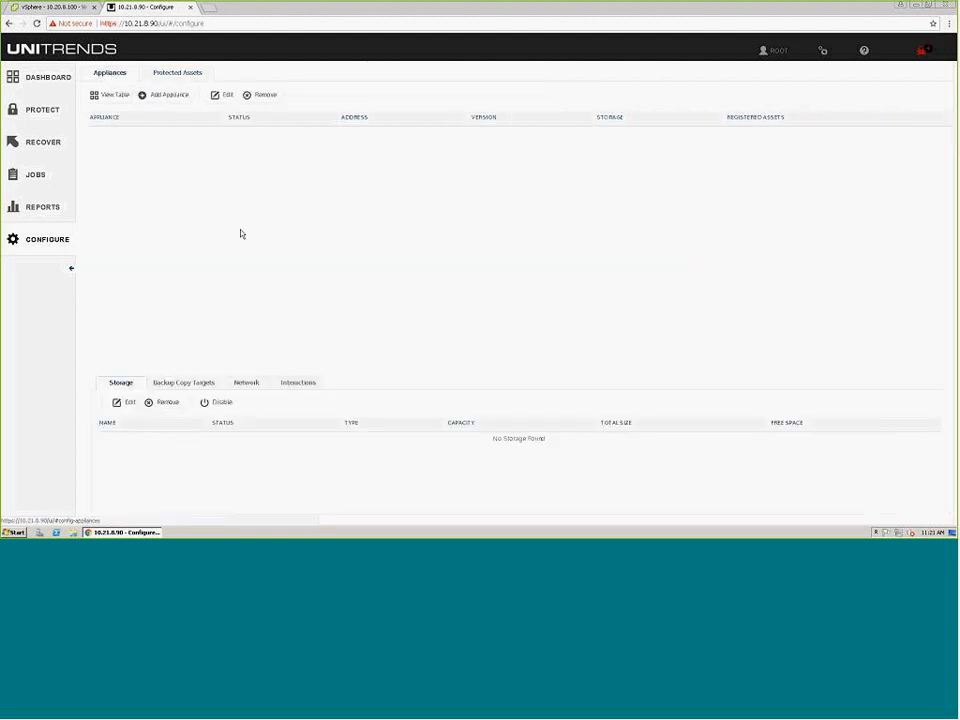
left_click(183, 383)
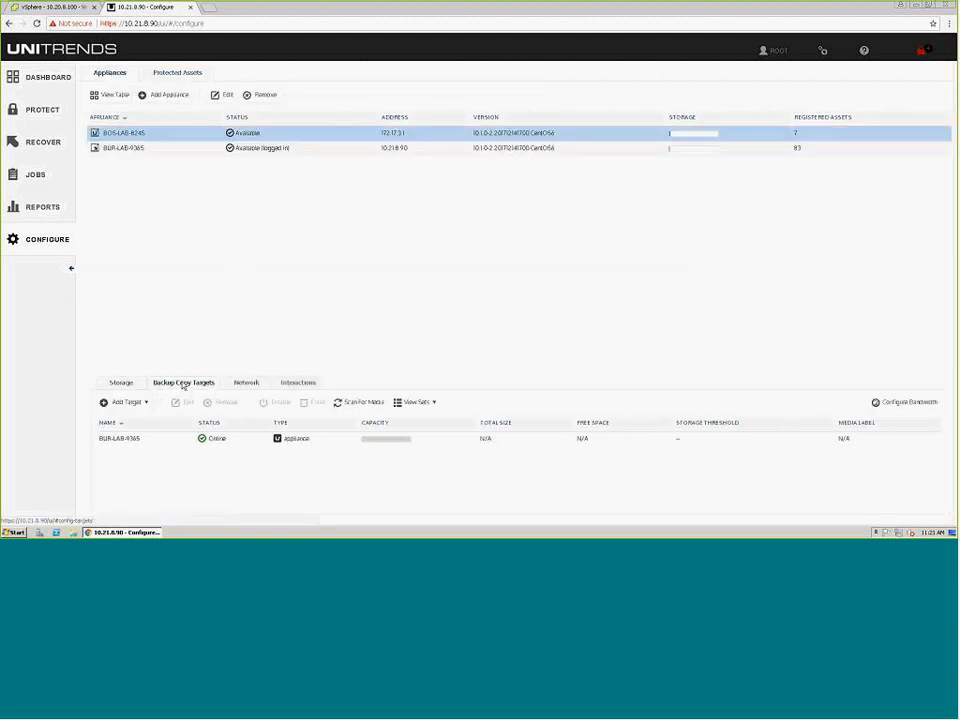
left_click(130, 402)
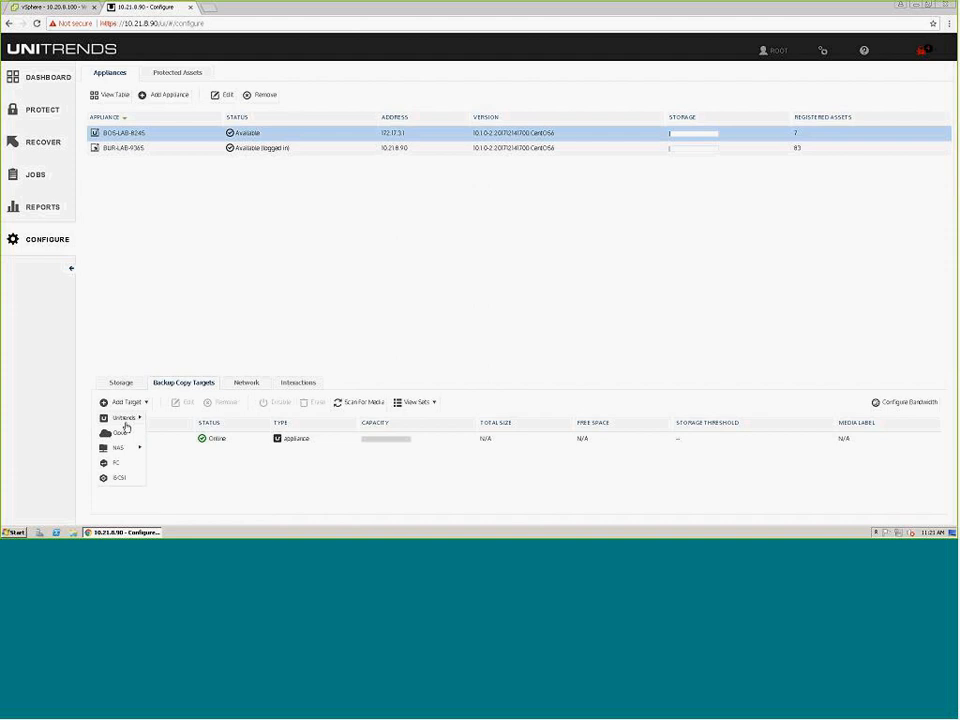
mouse_move(132, 418)
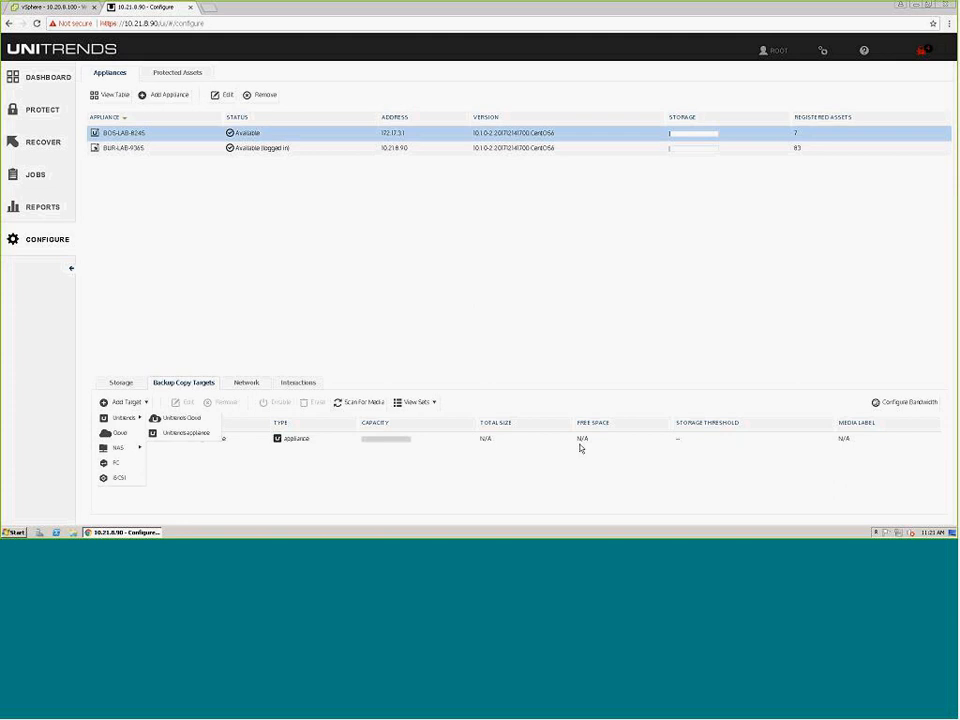
left_click(619, 403)
Try a DSL (200 Mbps) bandwidth throttle for BOS-LAB-824S with a 10% schedule for Monday through Friday, and discard it.
left_click(904, 402)
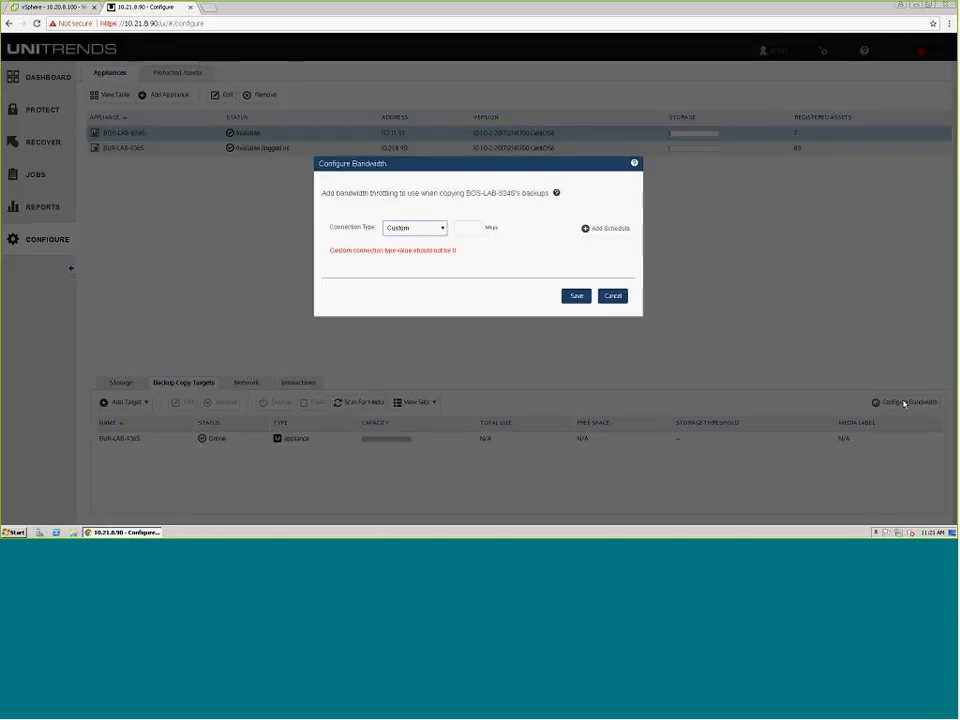
left_click(606, 228)
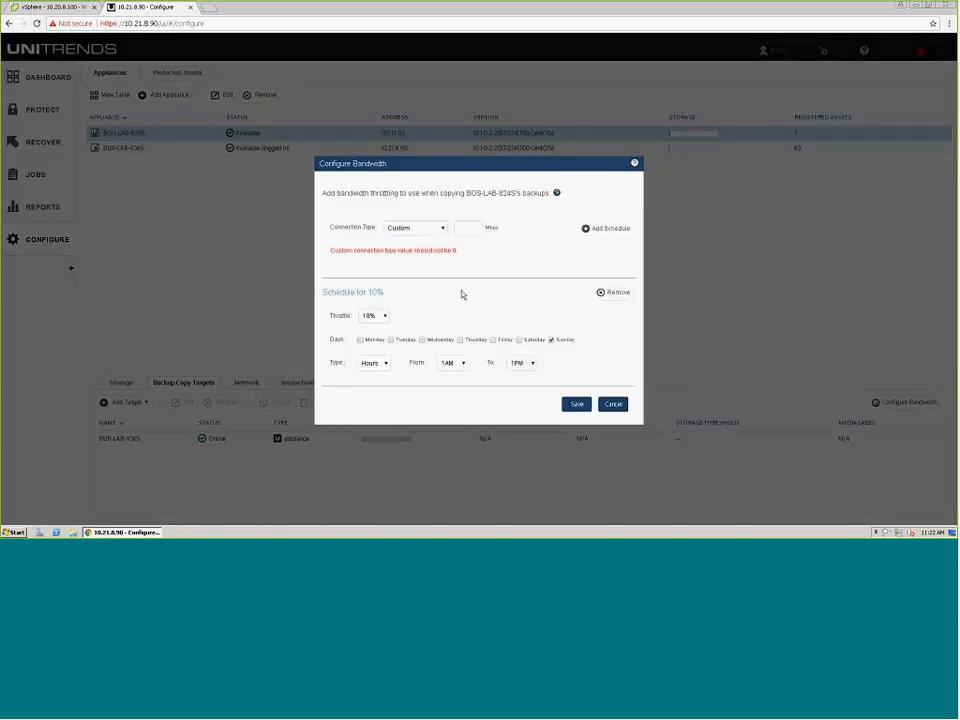
left_click(435, 228)
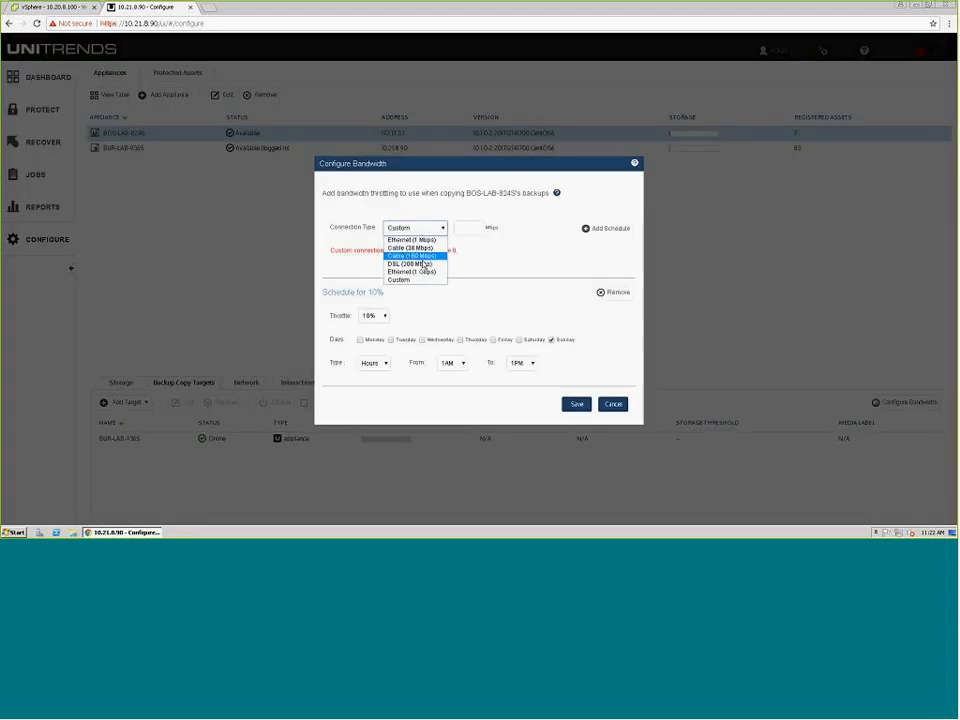
left_click(424, 266)
left_click(360, 313)
left_click(390, 313)
left_click(422, 313)
left_click(460, 313)
left_click(493, 313)
left_click(551, 313)
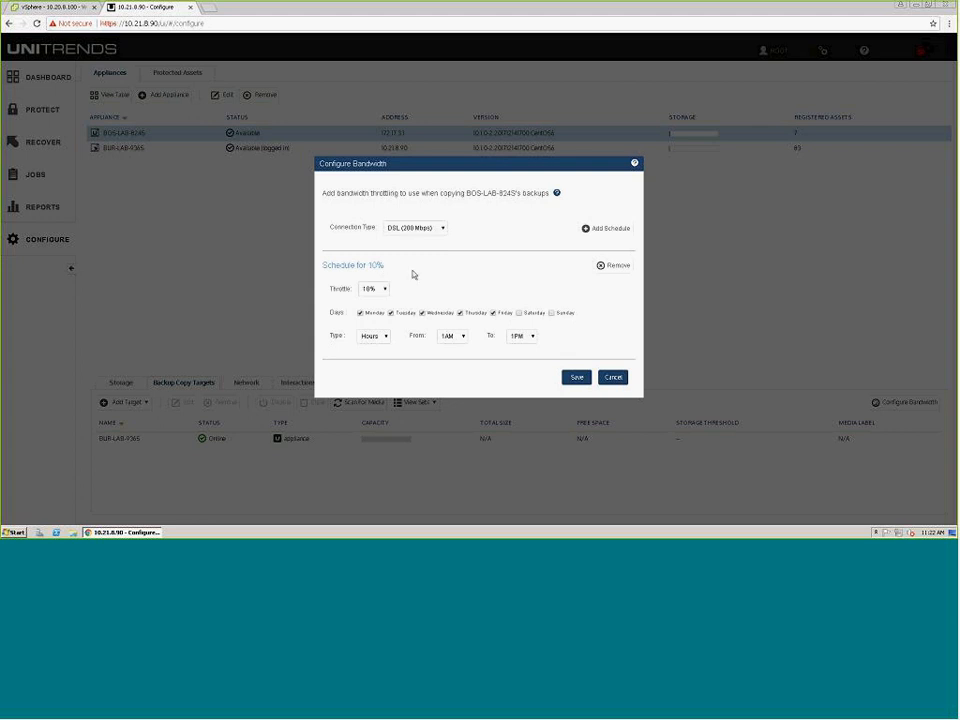
left_click(614, 265)
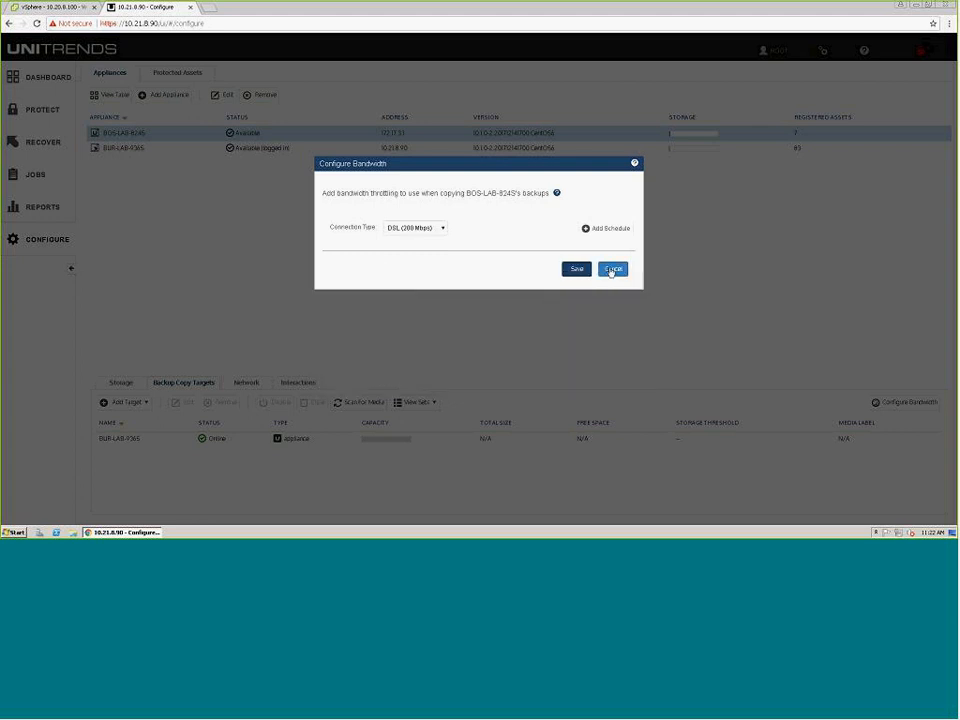
left_click(612, 270)
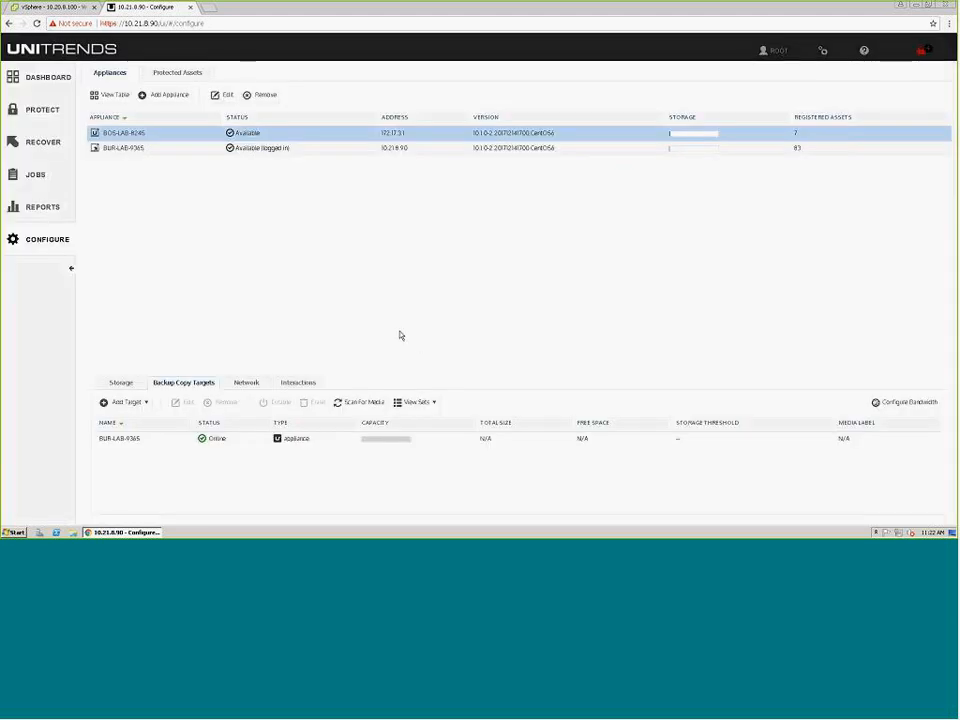
Show the list of scheduled jobs in the Job Manager.
left_click(37, 179)
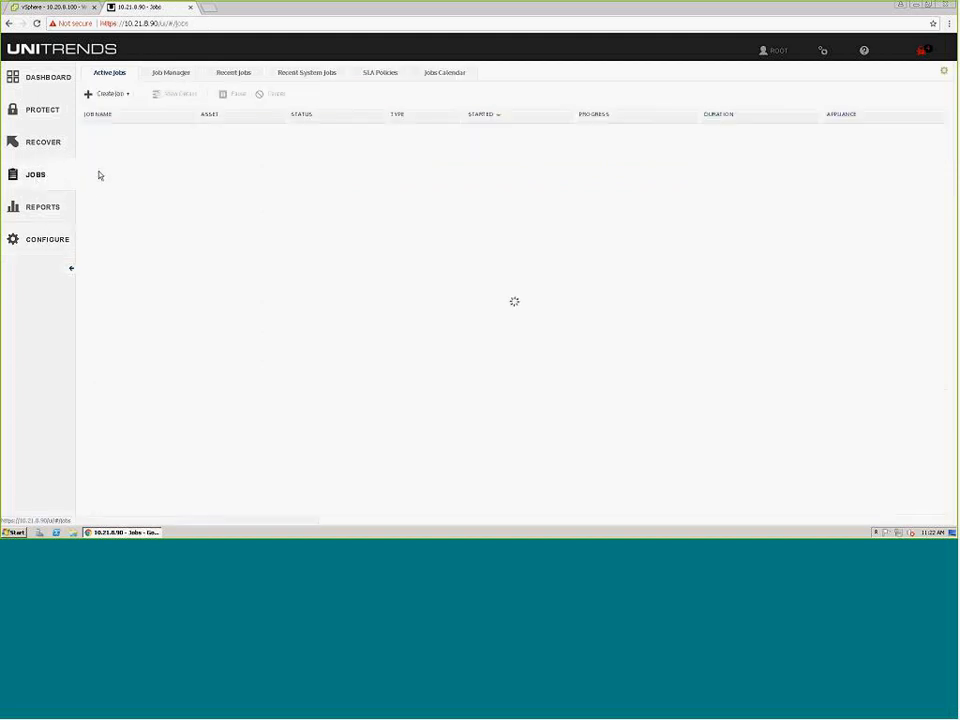
left_click(168, 80)
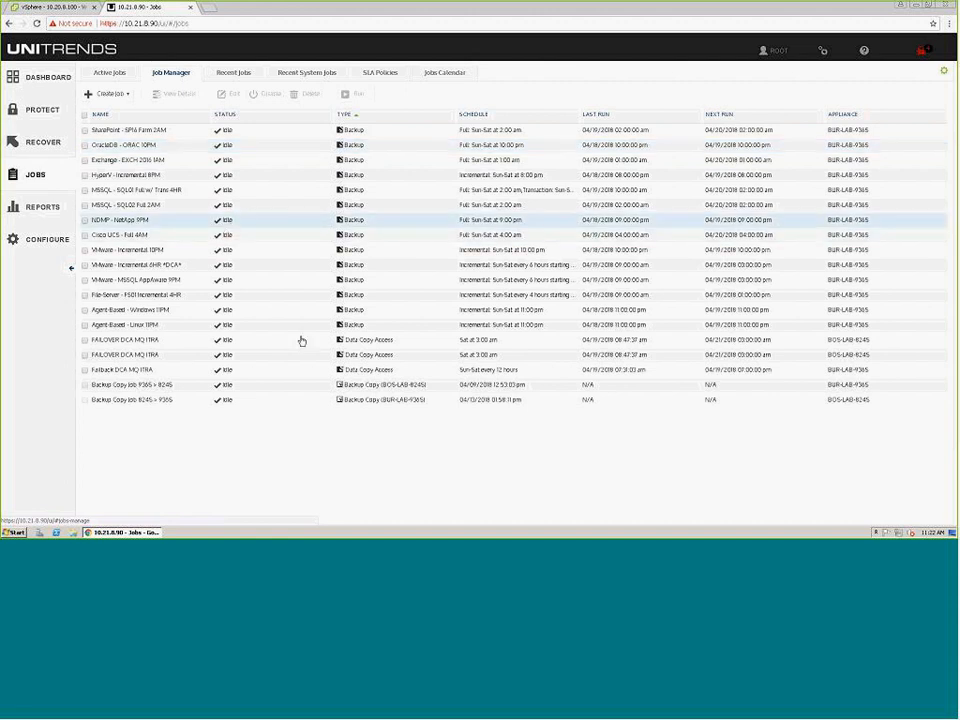
Filter the recovery backup catalog by the asset name SQL.
left_click(50, 144)
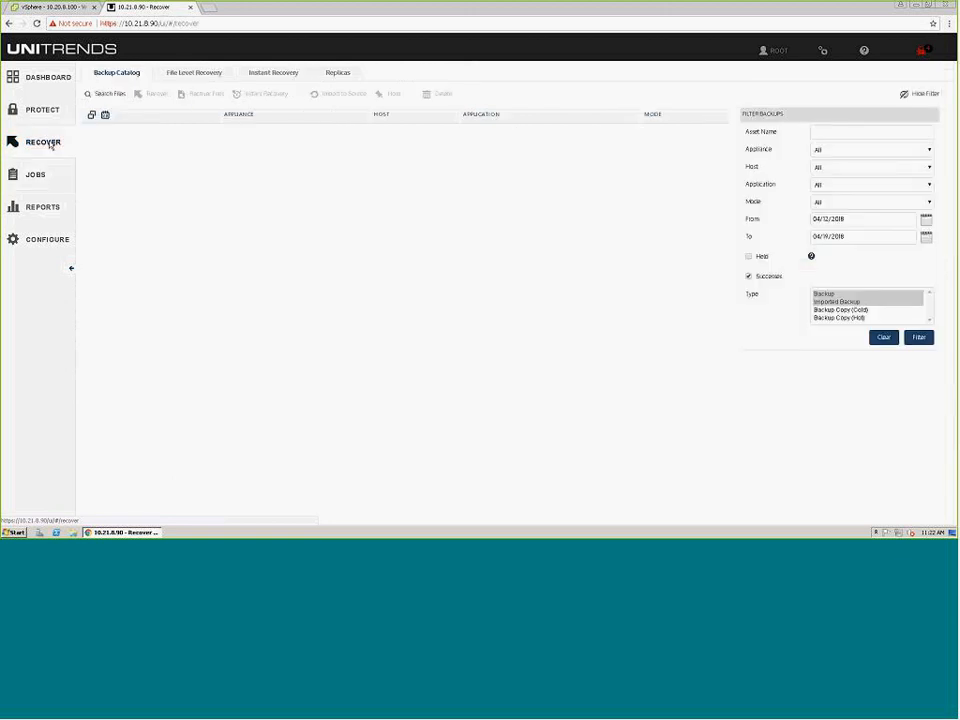
left_click(852, 132)
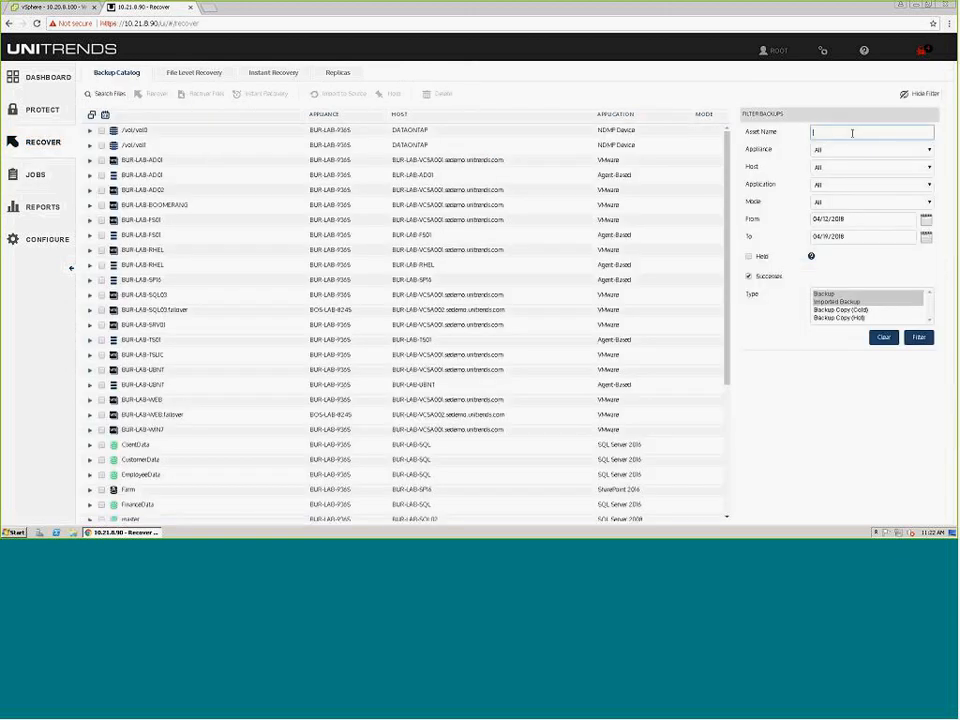
type("SQL")
left_click(920, 338)
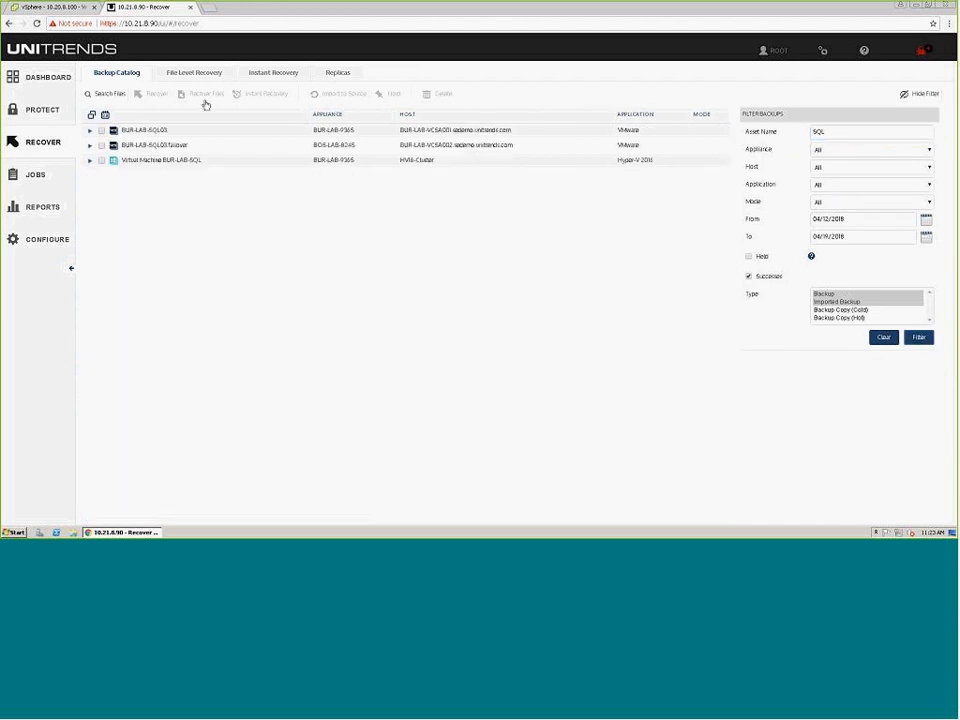
Start an instant recovery from the BUR-LAB-SQL03 backup of 04/19/2018 03:01:16 am.
left_click(91, 131)
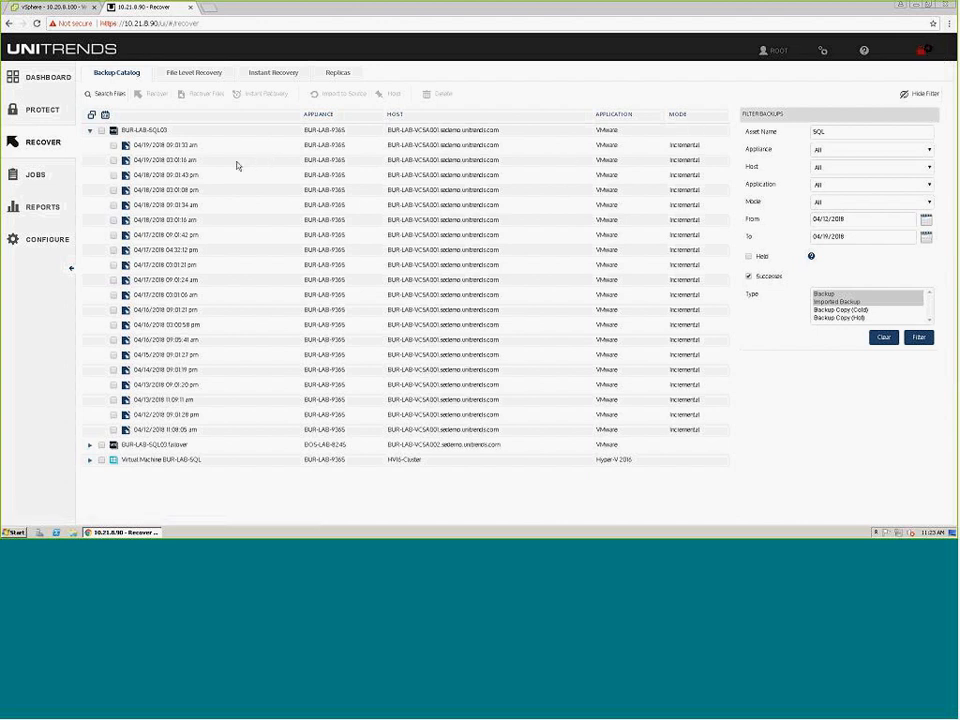
left_click(114, 160)
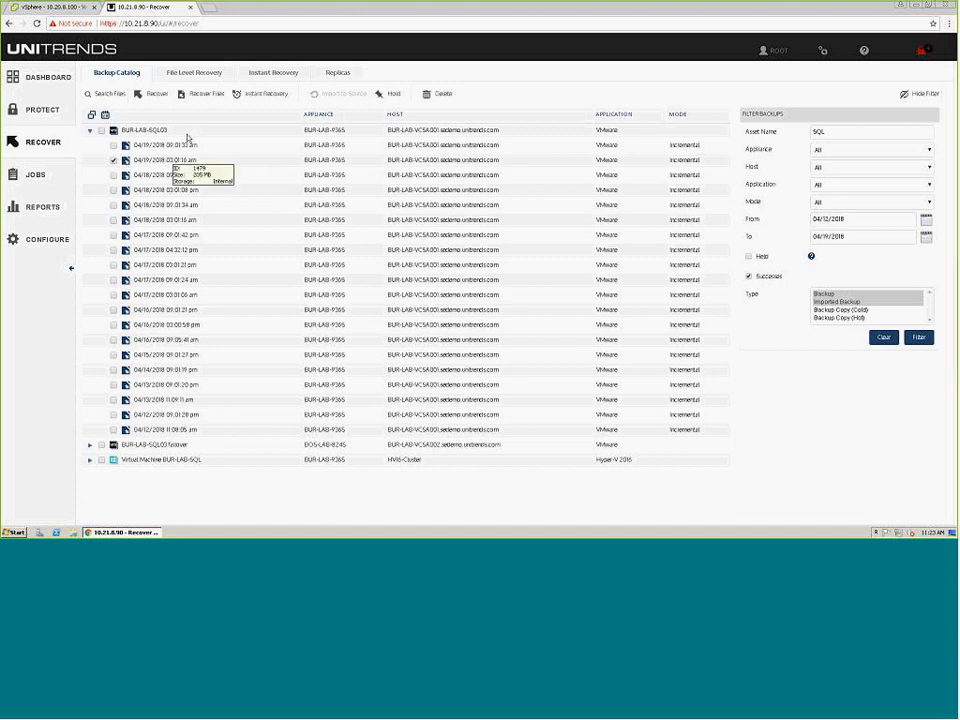
left_click(272, 95)
Enable audit mode for the recovered VM, choose Datastore2 DAS 714S as target storage, and proceed to the job summary.
left_click(242, 163)
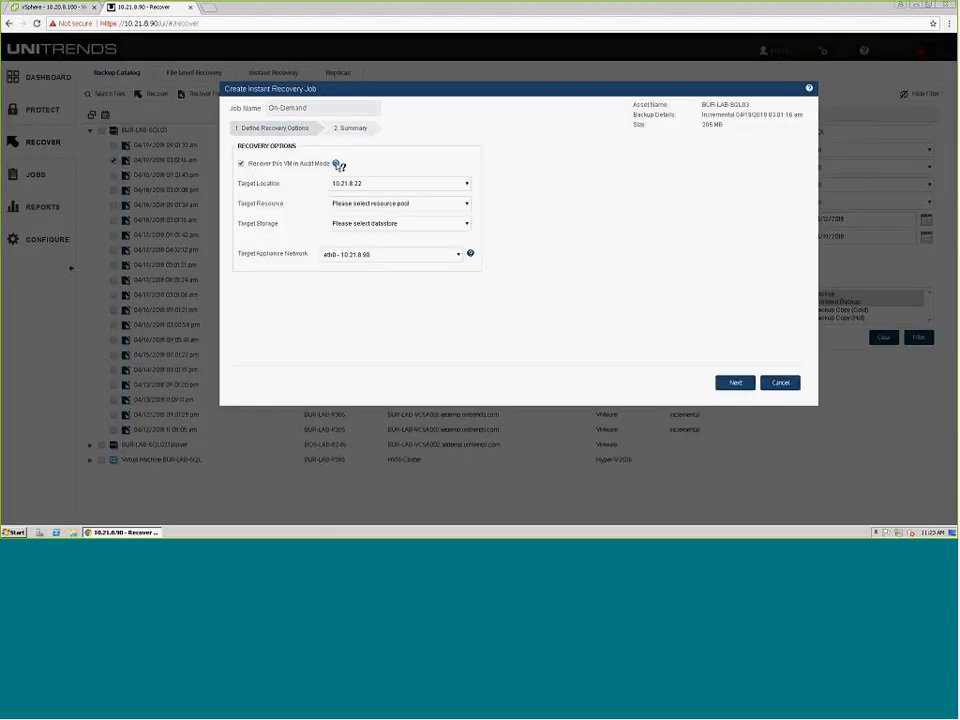
left_click(400, 203)
left_click(387, 225)
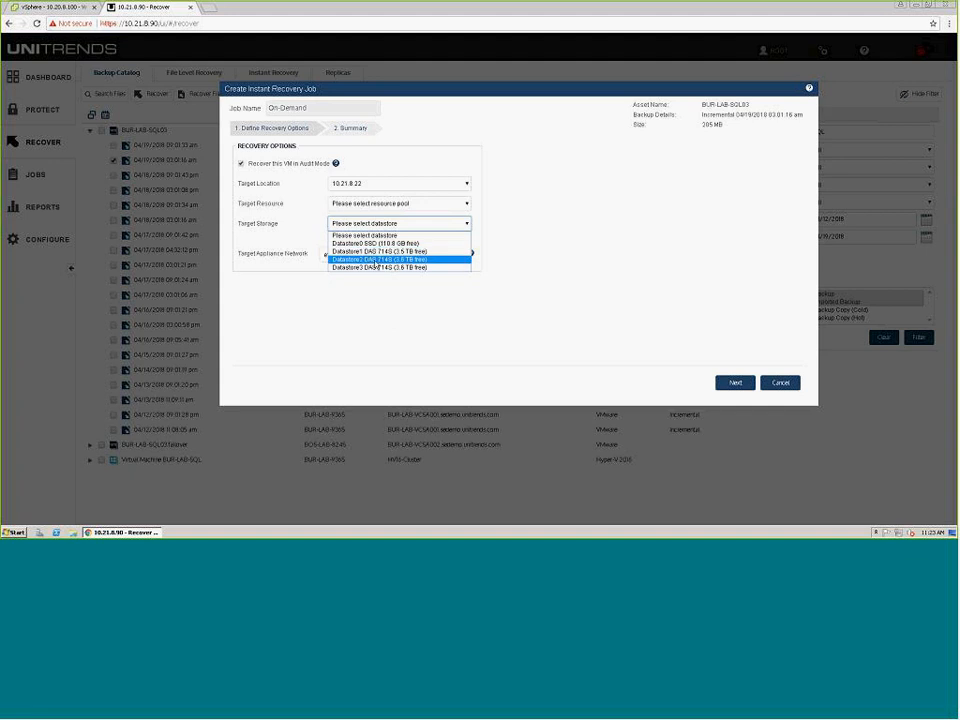
left_click(345, 259)
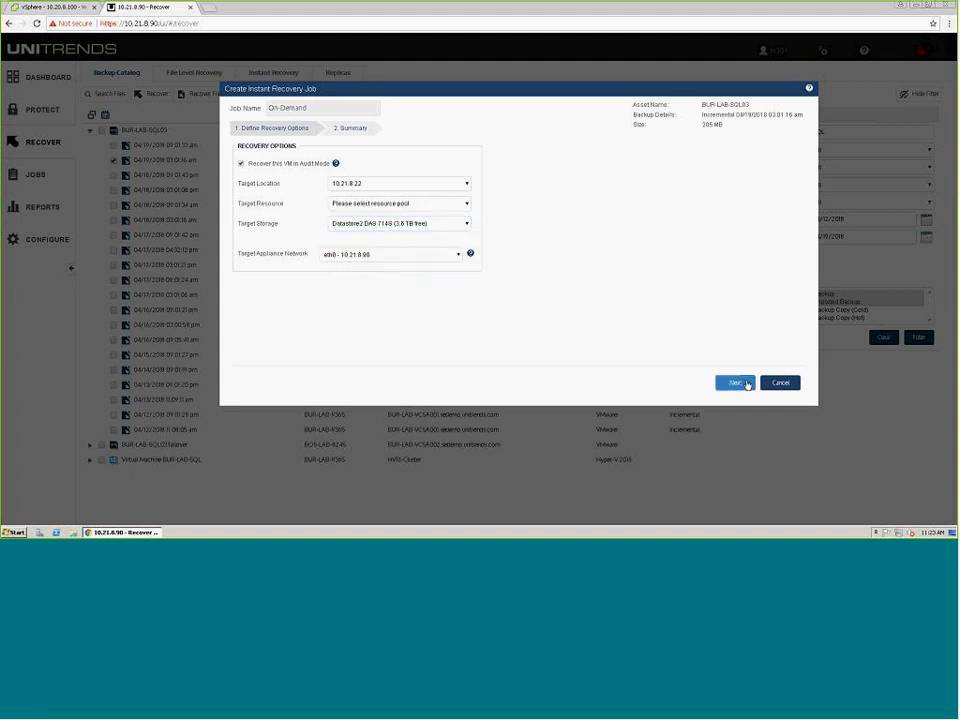
left_click(737, 383)
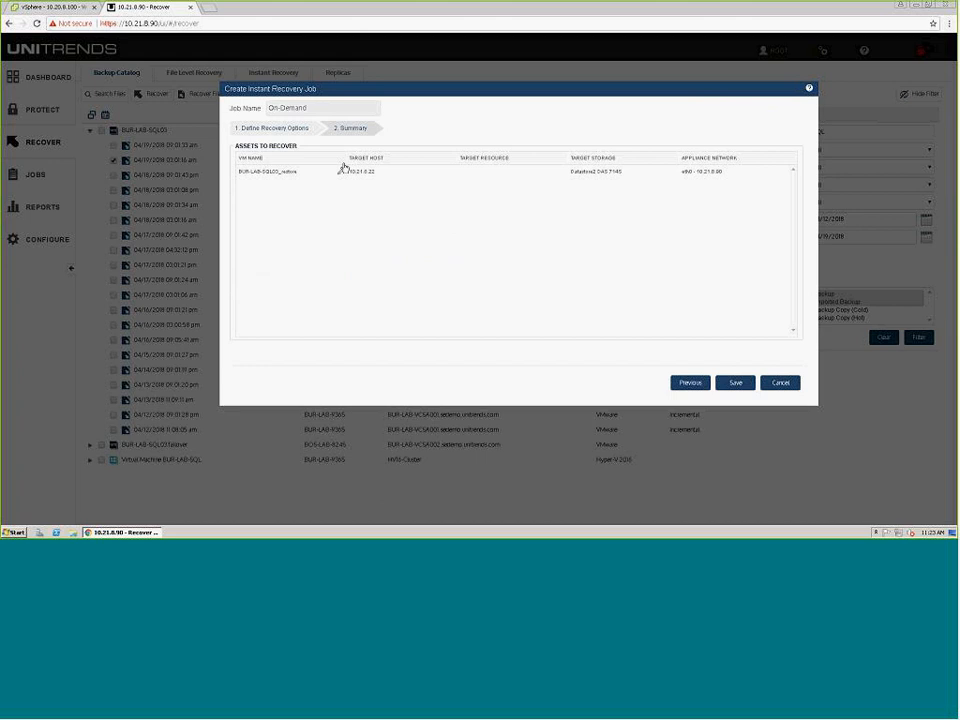
Save the instant recovery job and select the BUR-LAB-SQL03 entry in the list of instant recoveries.
left_click(726, 385)
left_click(565, 292)
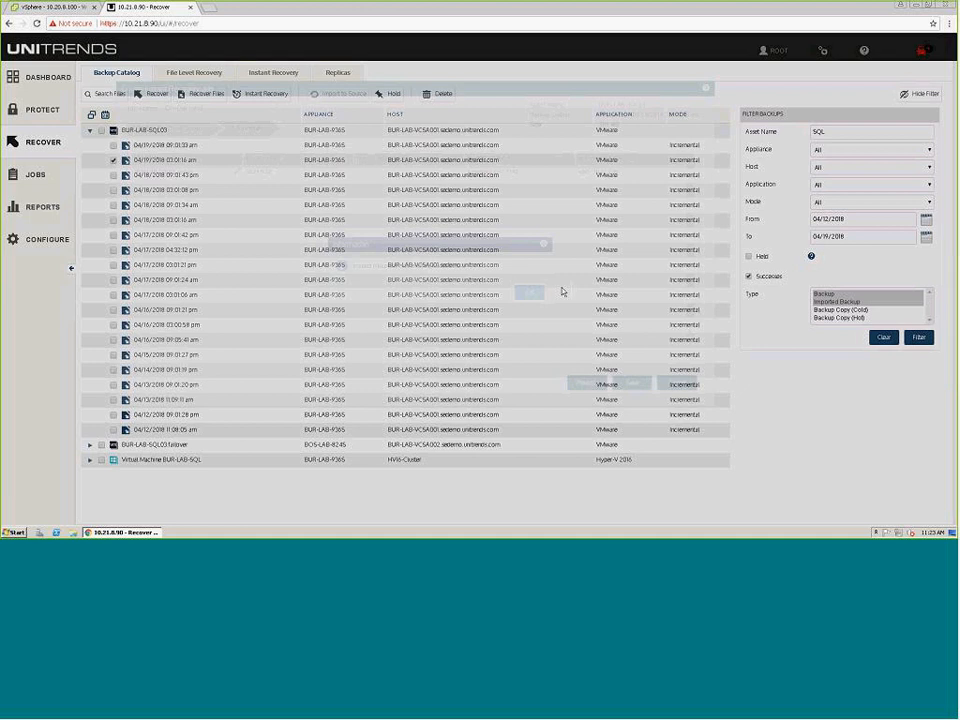
left_click(260, 73)
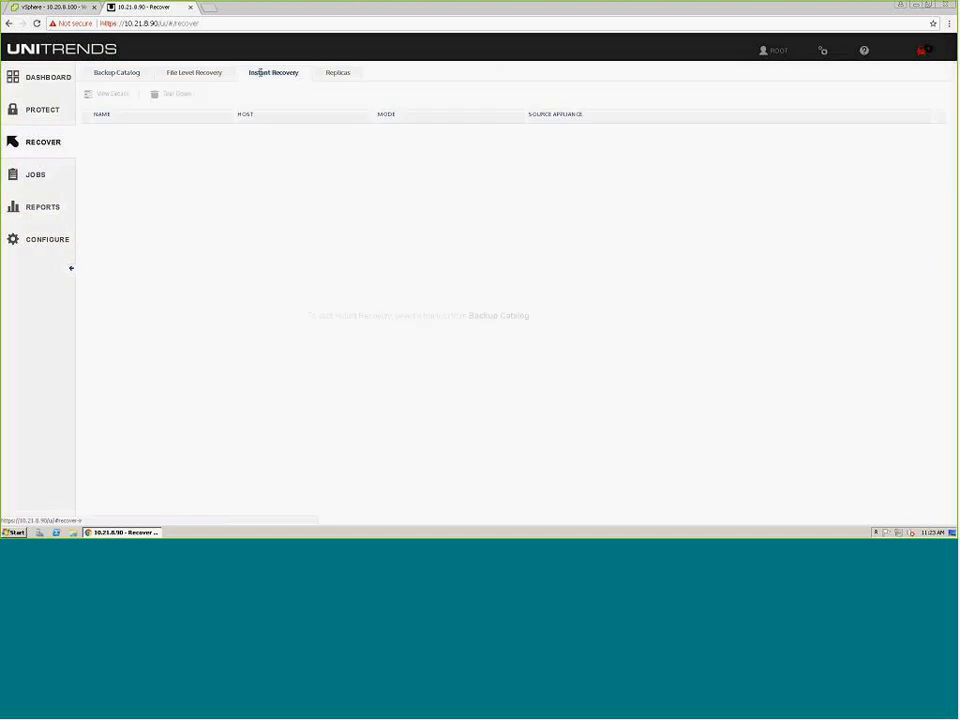
left_click(213, 132)
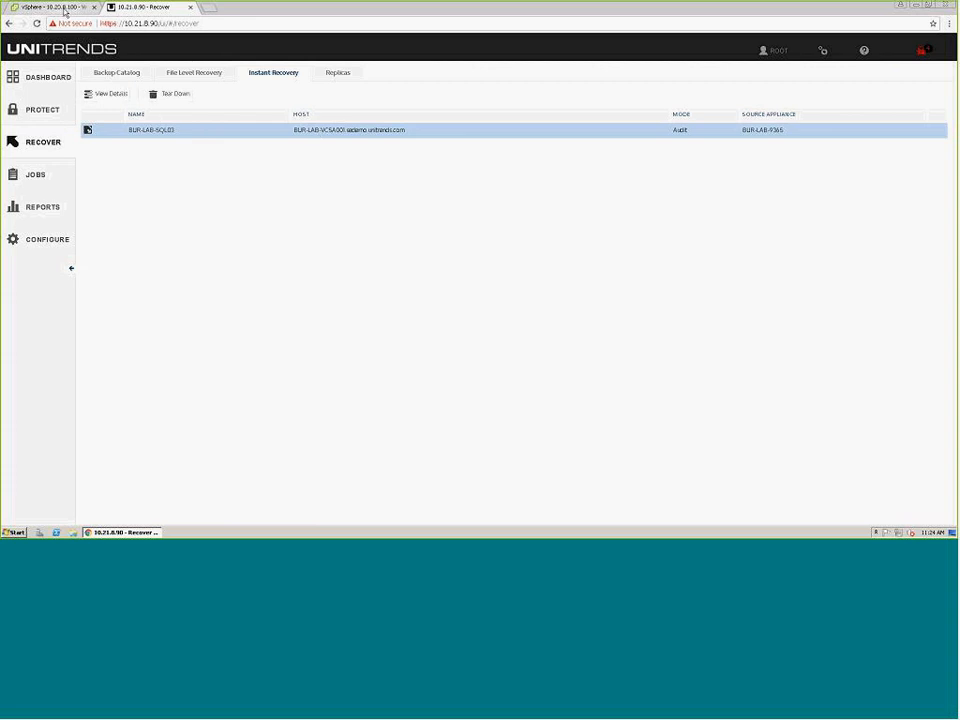
Switch to the vSphere Client, widen the inventory tree and look through the VMs under BUR-DC-001 for the recovered SQL server.
left_click(64, 12)
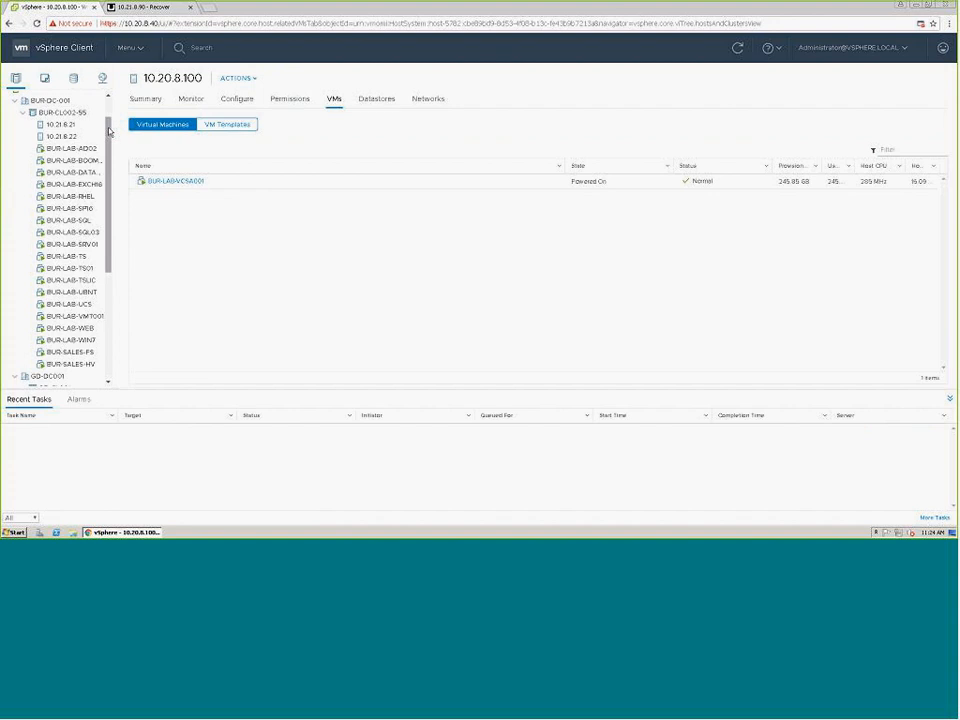
scroll(110, 132, "down", 2)
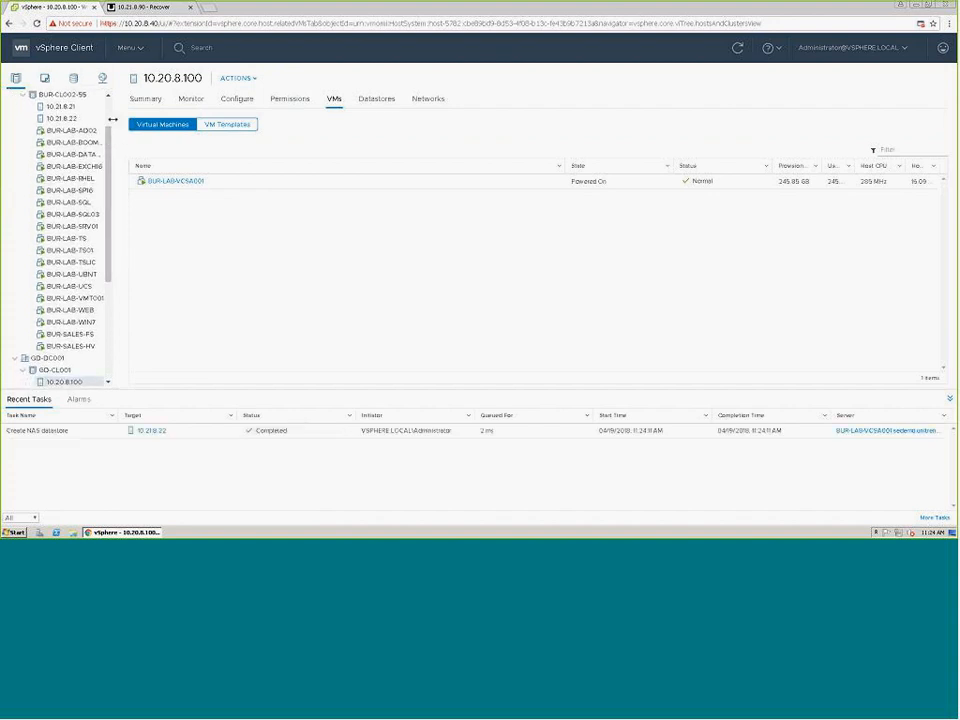
left_click_drag(115, 136, 149, 139)
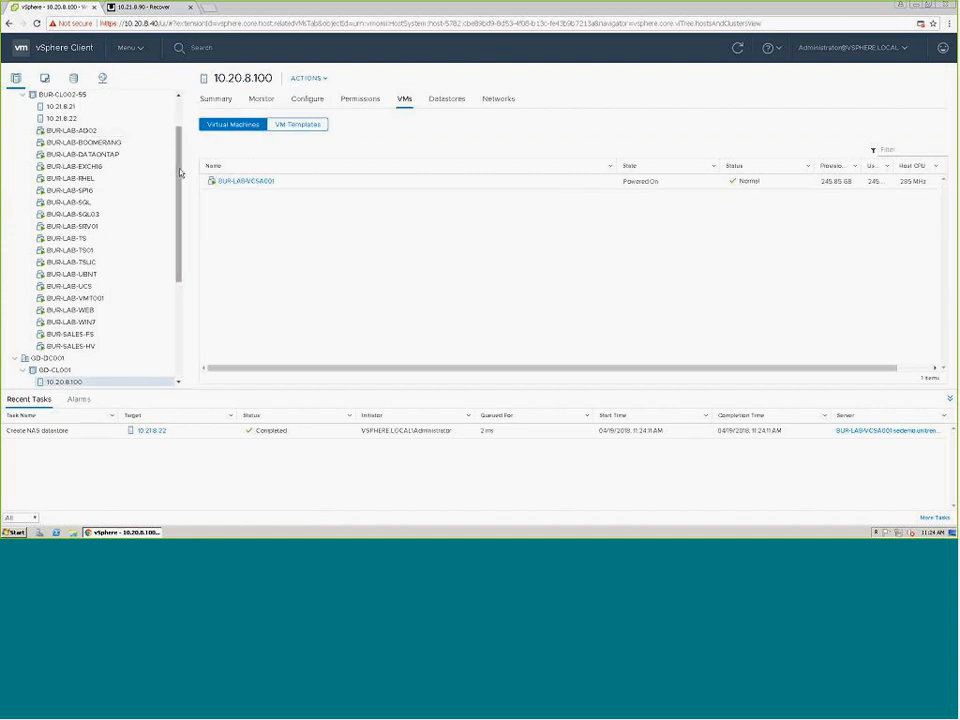
scroll(172, 150, "up", 3)
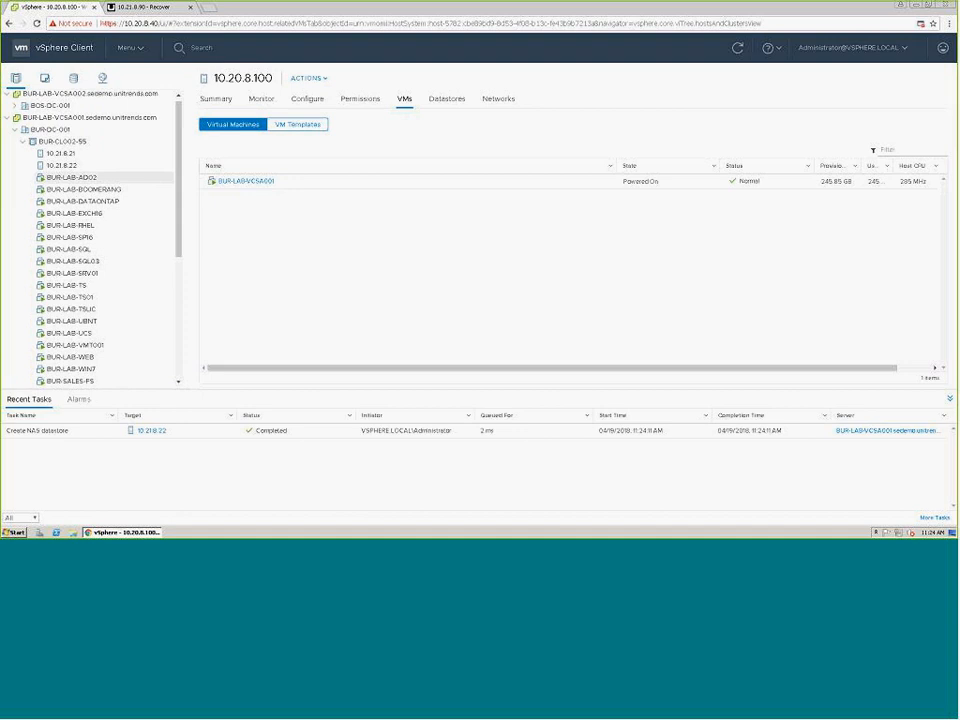
scroll(120, 170, "down", 2)
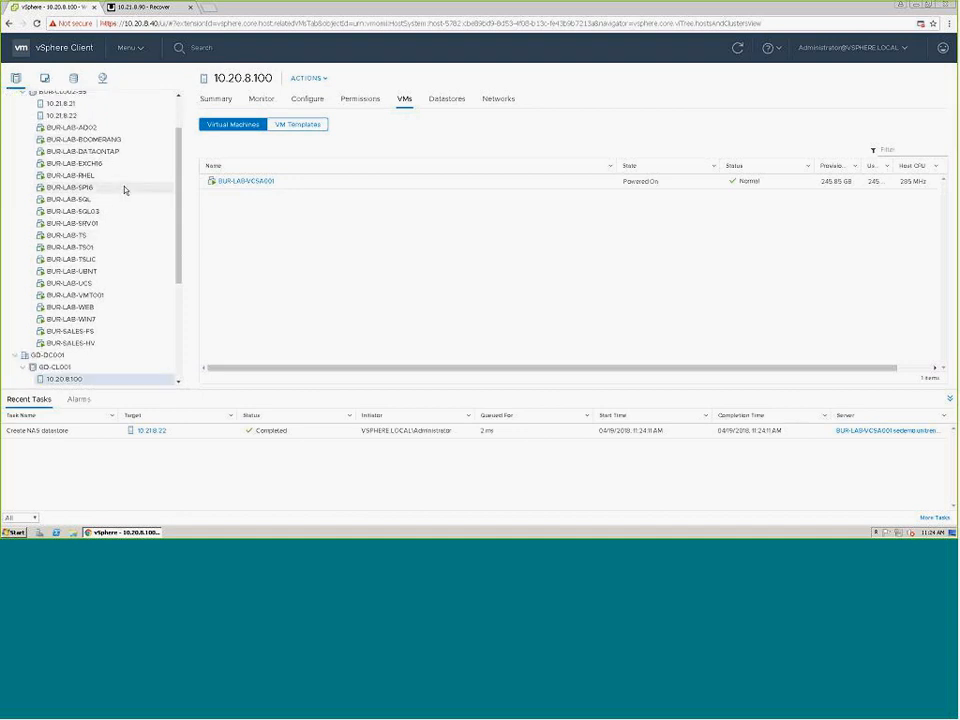
scroll(125, 190, "up", 2)
scroll(126, 189, "down", 2)
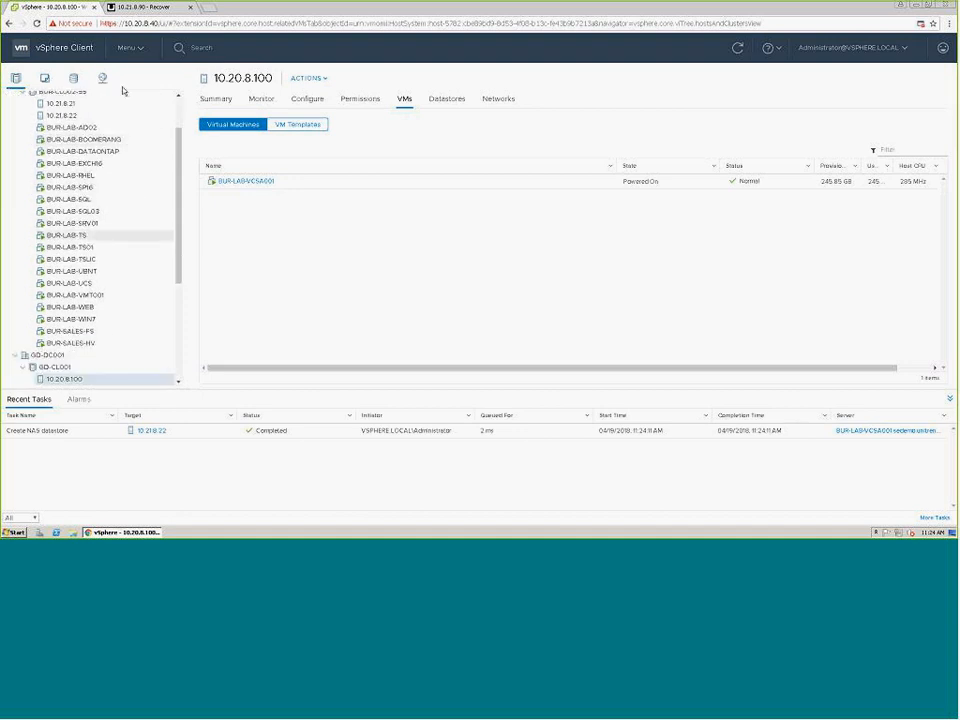
Switch back to the Unitrends console and show the protected assets of BOS-LAB-824S, followed by those of BUR-LAB-936S.
left_click(125, 8)
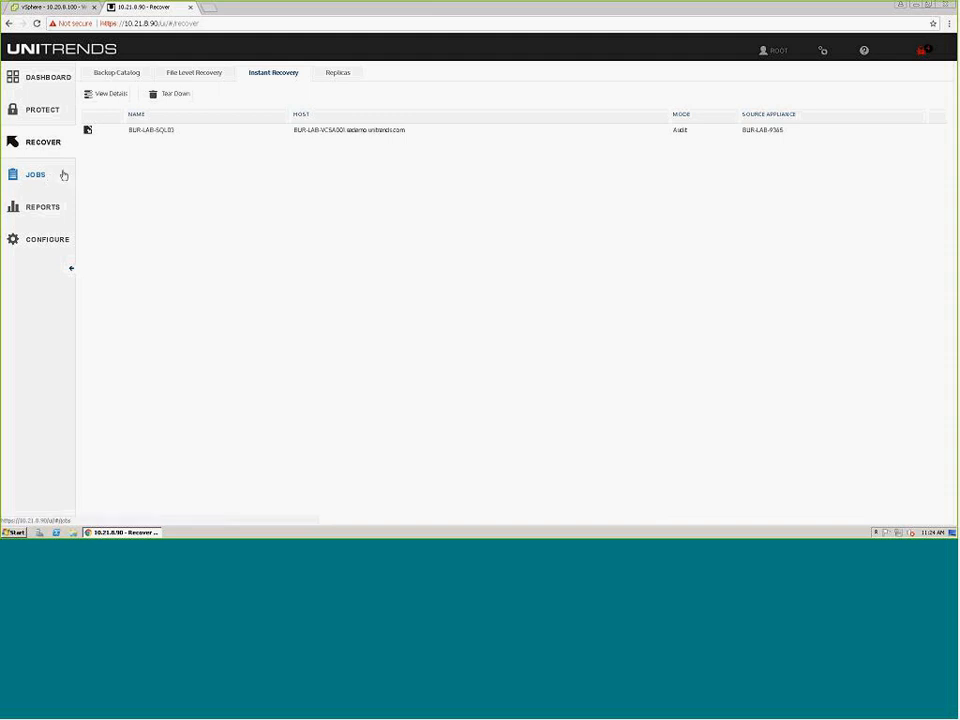
left_click(51, 110)
left_click(118, 119)
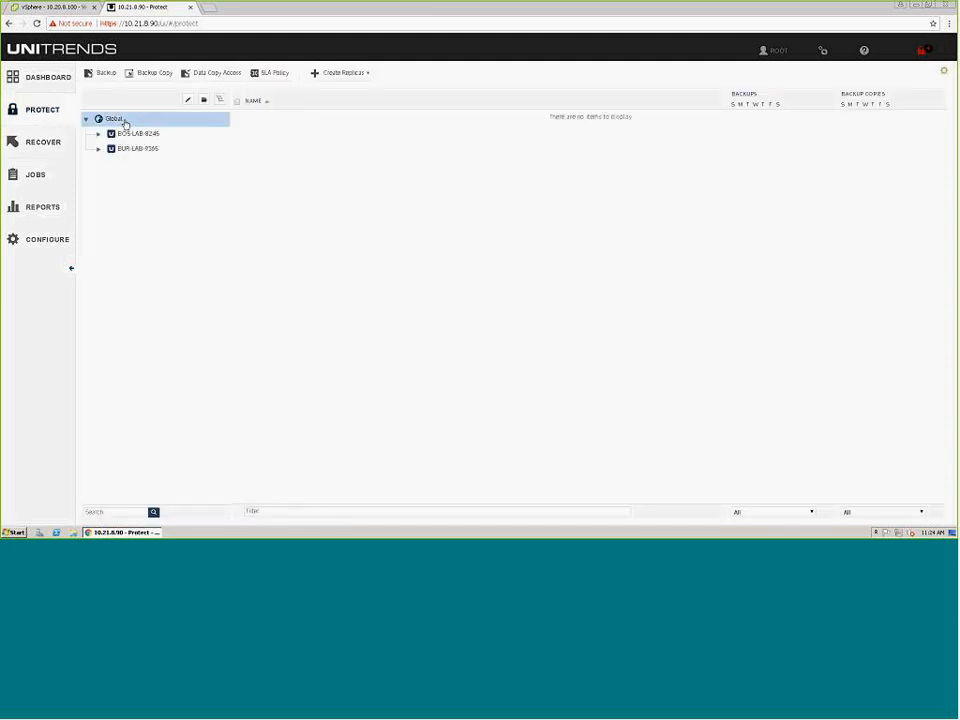
left_click(120, 133)
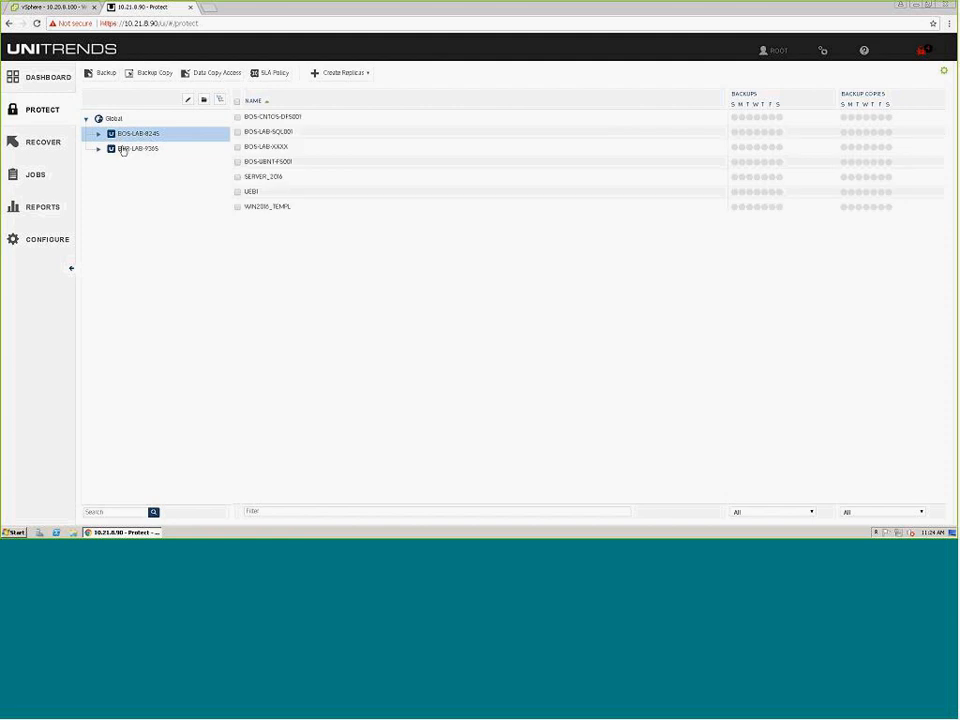
left_click(123, 149)
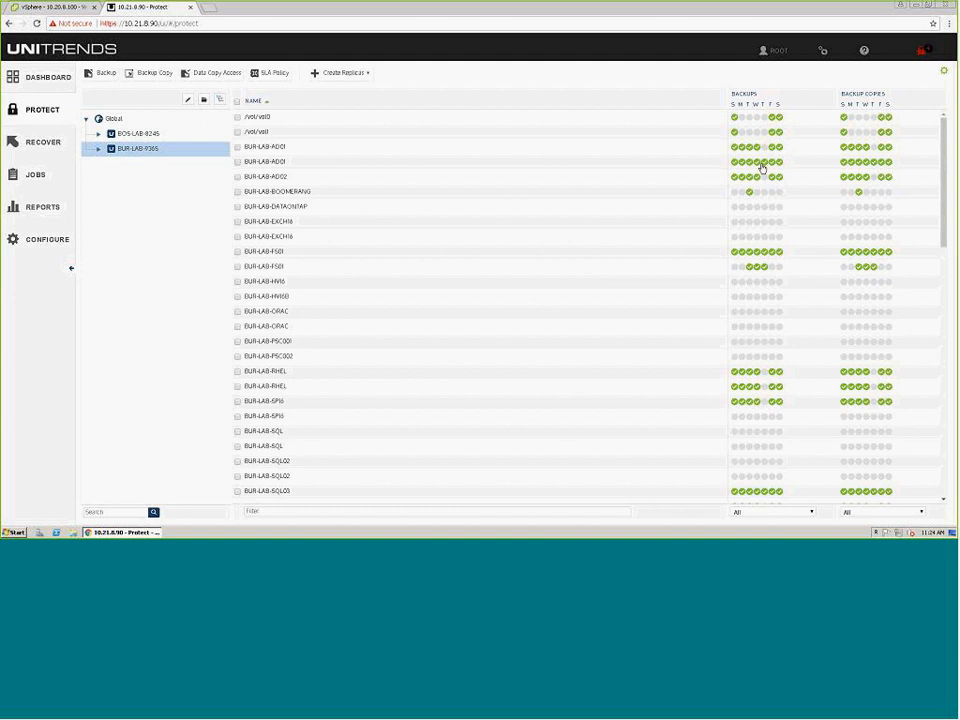
Examine the details of the failed BUR-LAB-TS01 backup of 04/17/2018 and close them.
scroll(745, 178, "down", 4)
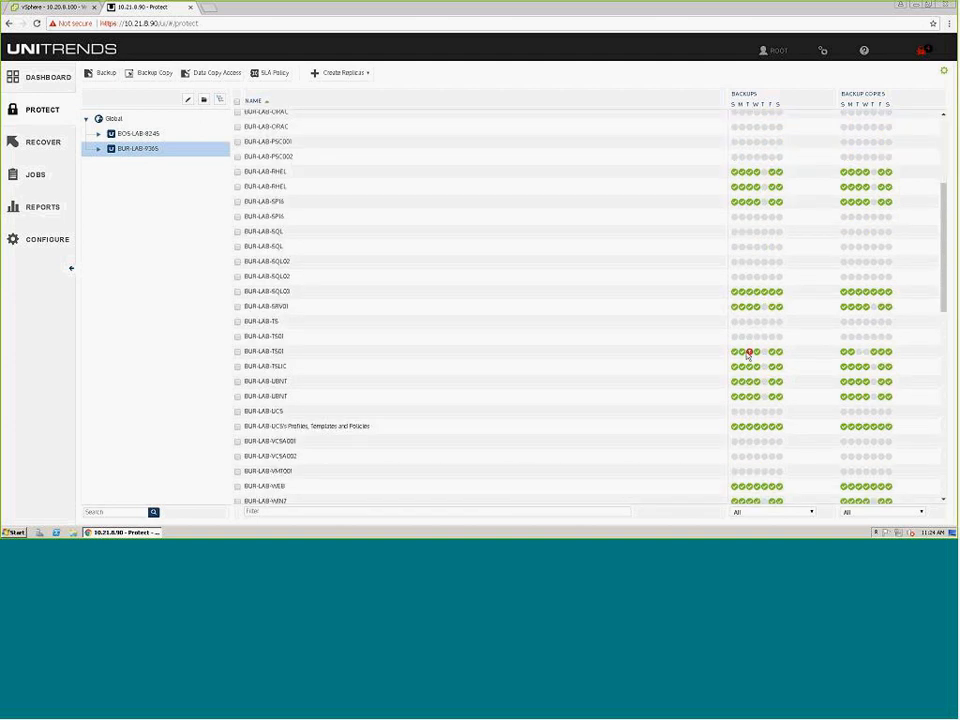
mouse_move(748, 352)
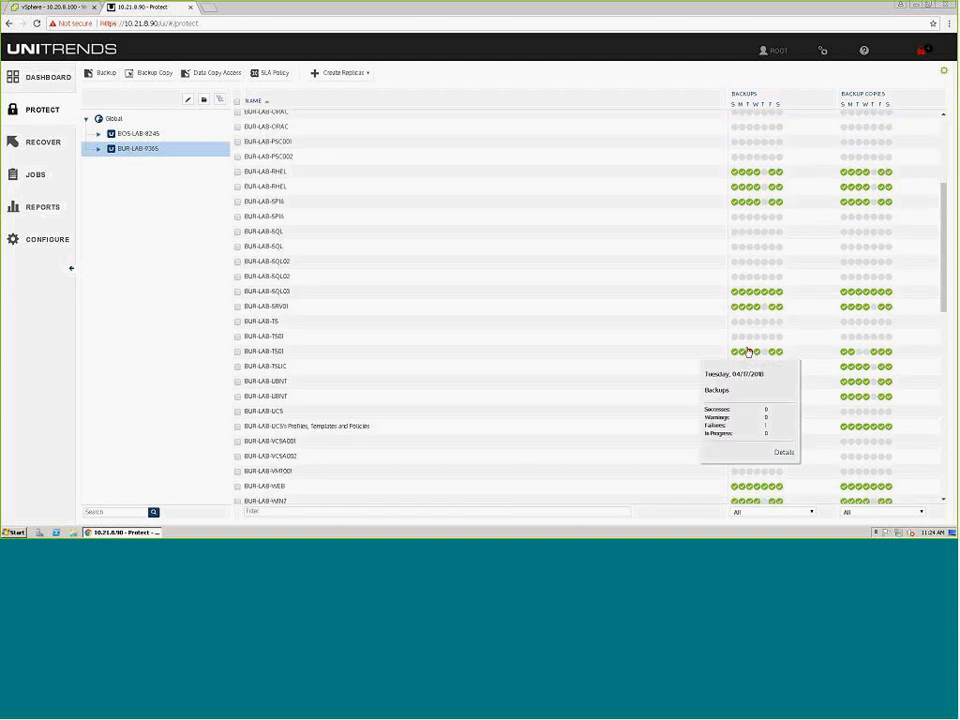
left_click(43, 142)
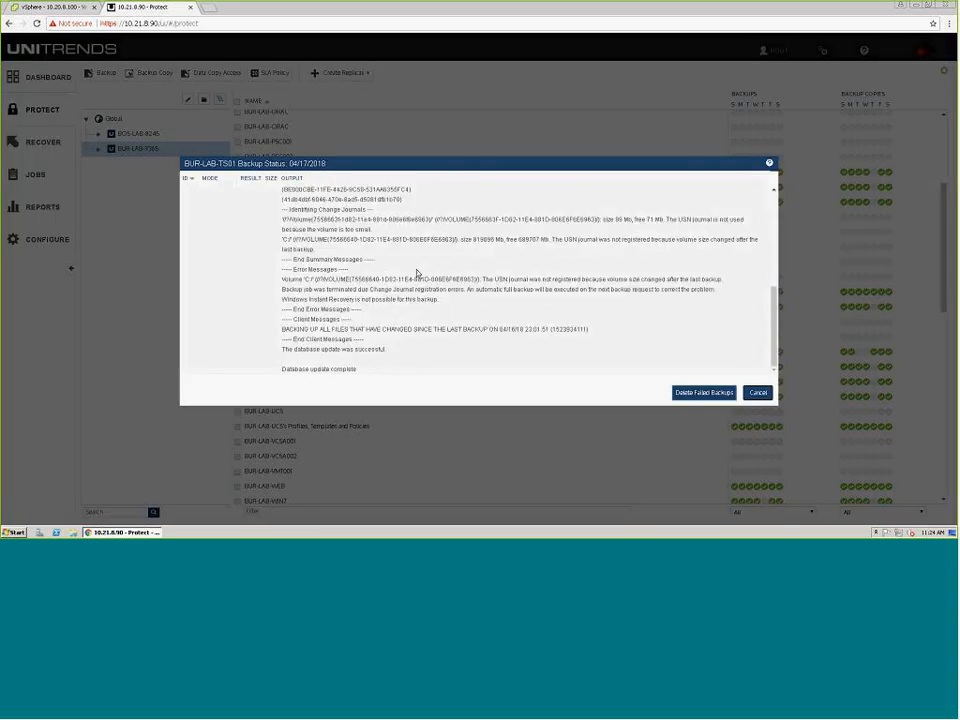
scroll(659, 370, "up", 2)
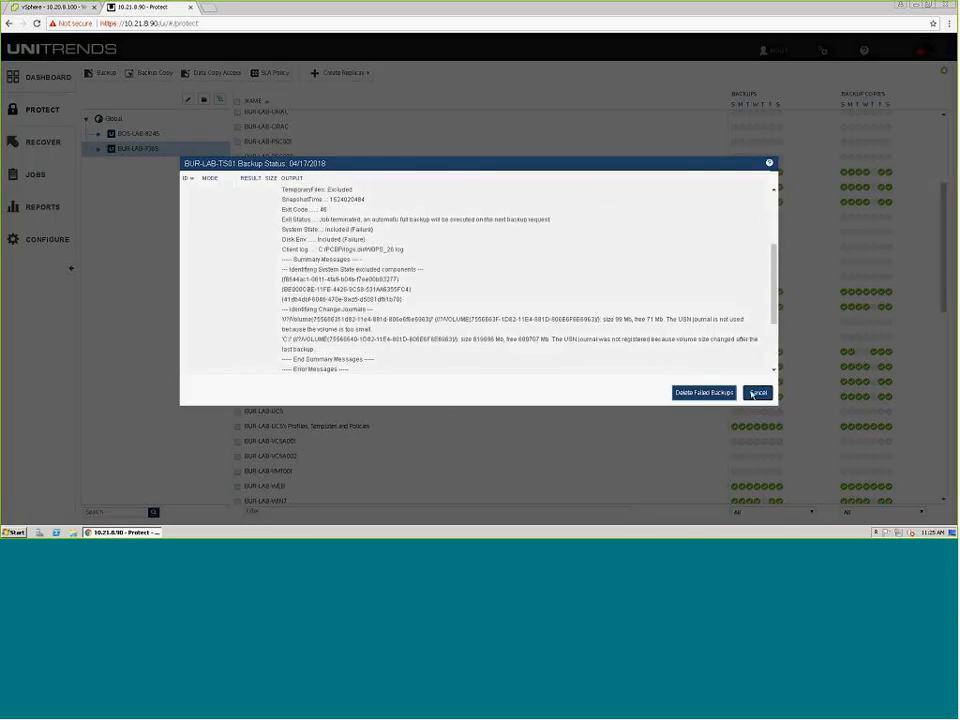
left_click(757, 392)
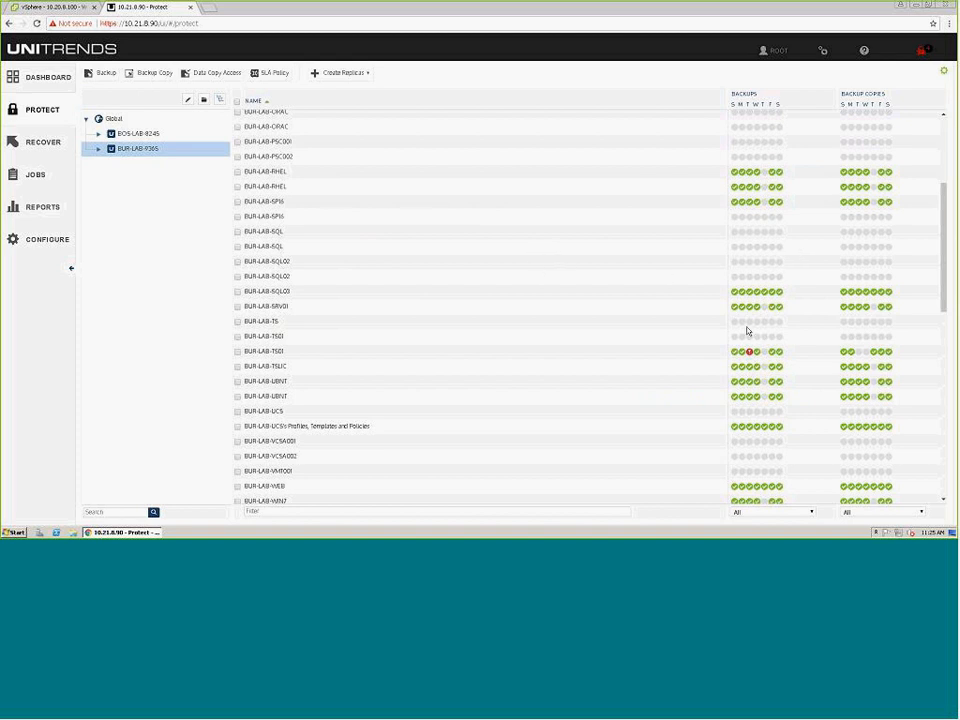
Start a backup job for VMware assets and include BOS-LAB-XXXX, BOS-LAB-SQL001 and BOS-UBNT-FS001.
mouse_move(771, 205)
left_click(864, 50)
left_click(108, 74)
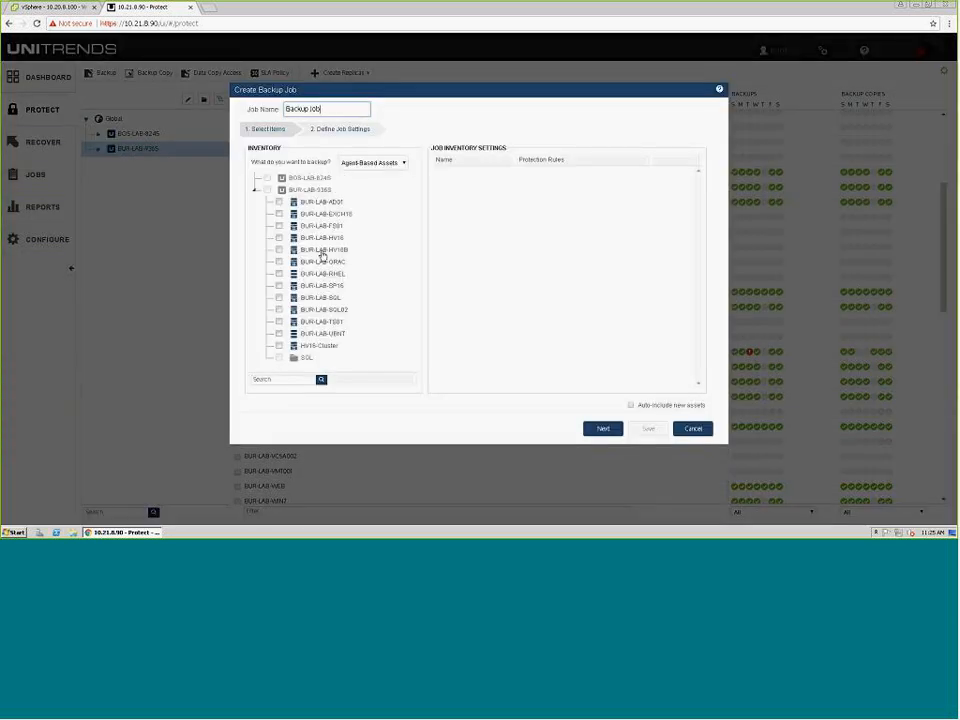
left_click(370, 162)
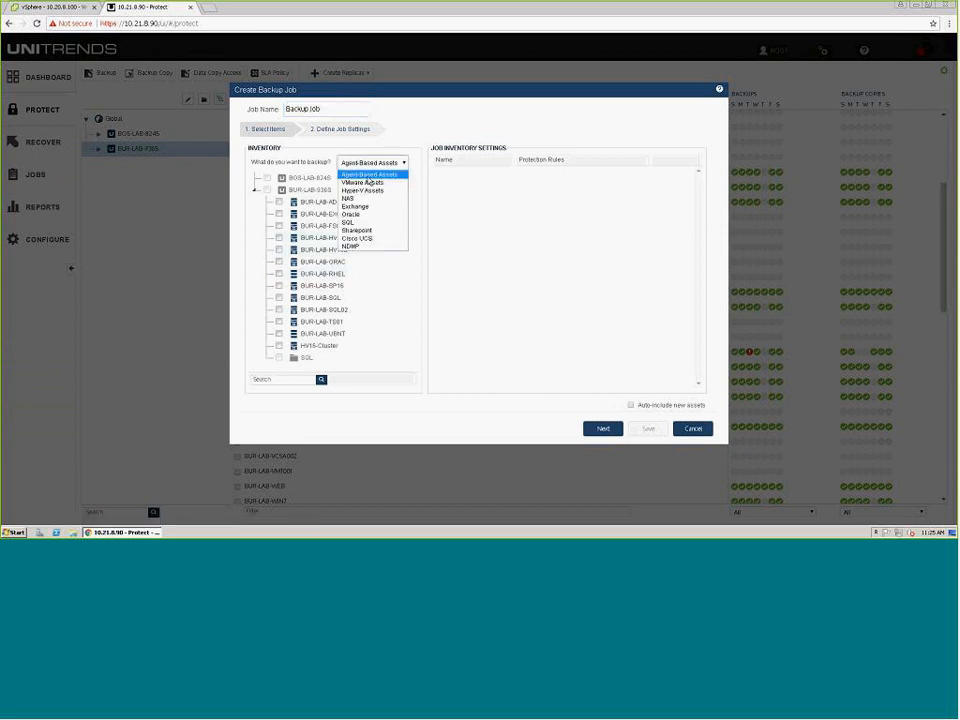
left_click(366, 182)
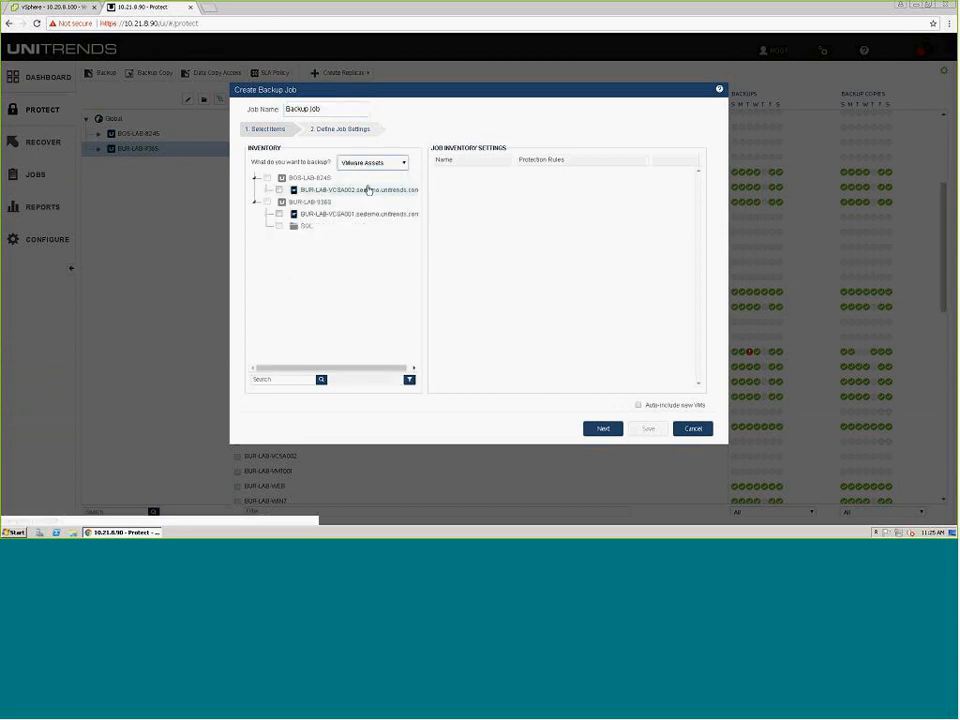
left_click(268, 189)
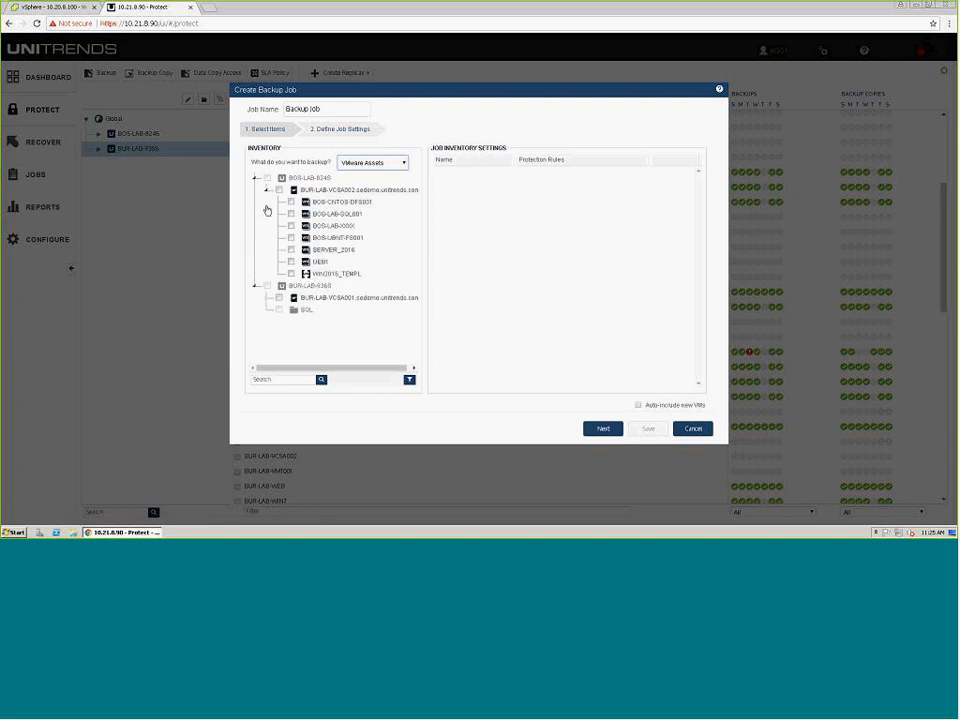
left_click(291, 225)
left_click(291, 213)
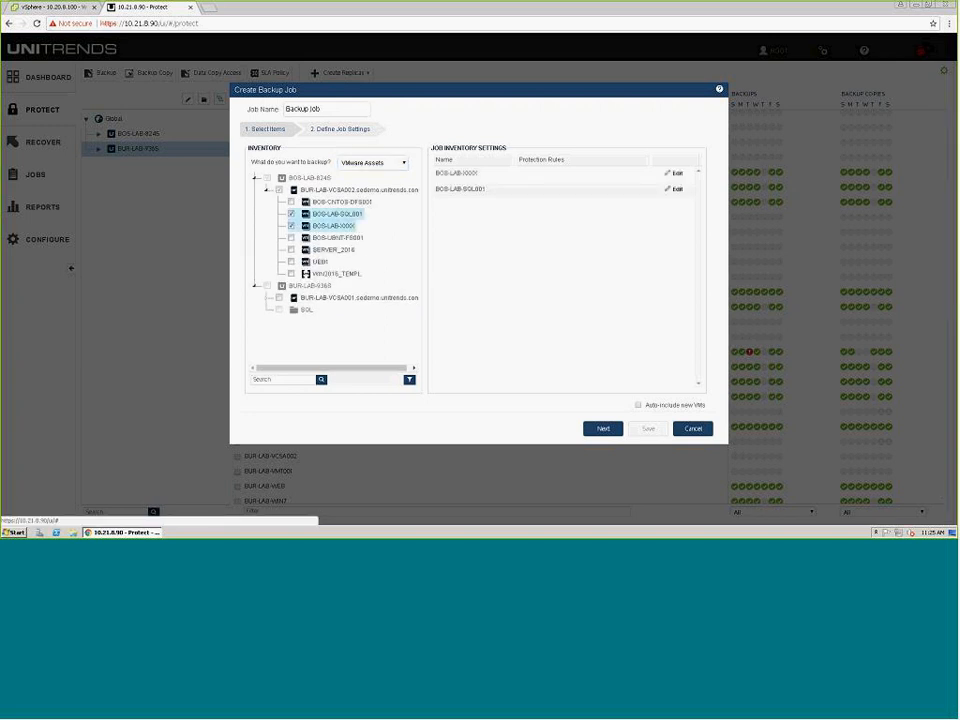
left_click(291, 238)
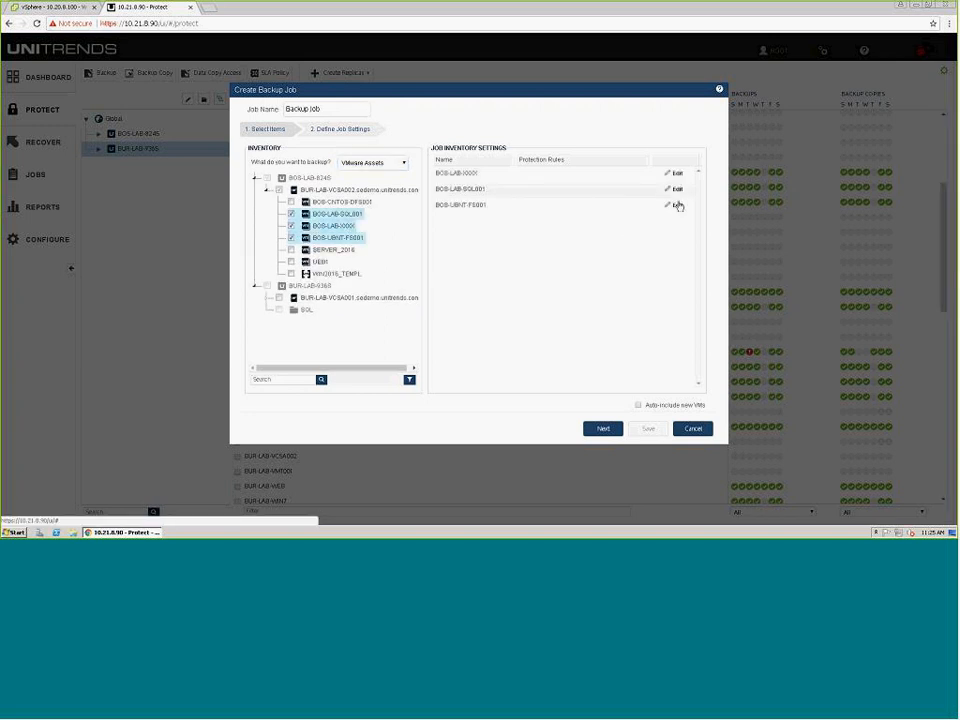
View the protection settings of BOS-UBNT-FS001 in the backup job and proceed to the job settings.
left_click(676, 205)
left_click(606, 394)
left_click(604, 428)
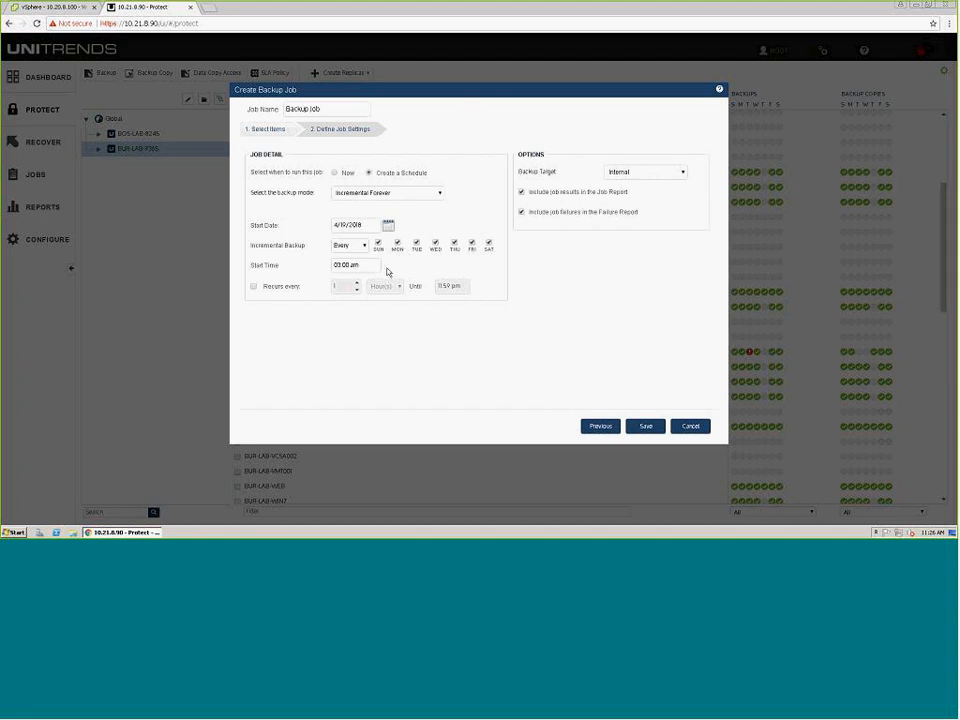
Toggle the schedule's recurrence on and off, and set the backup mode to Fulls and Incrementals.
left_click(279, 286)
left_click(279, 286)
left_click(405, 193)
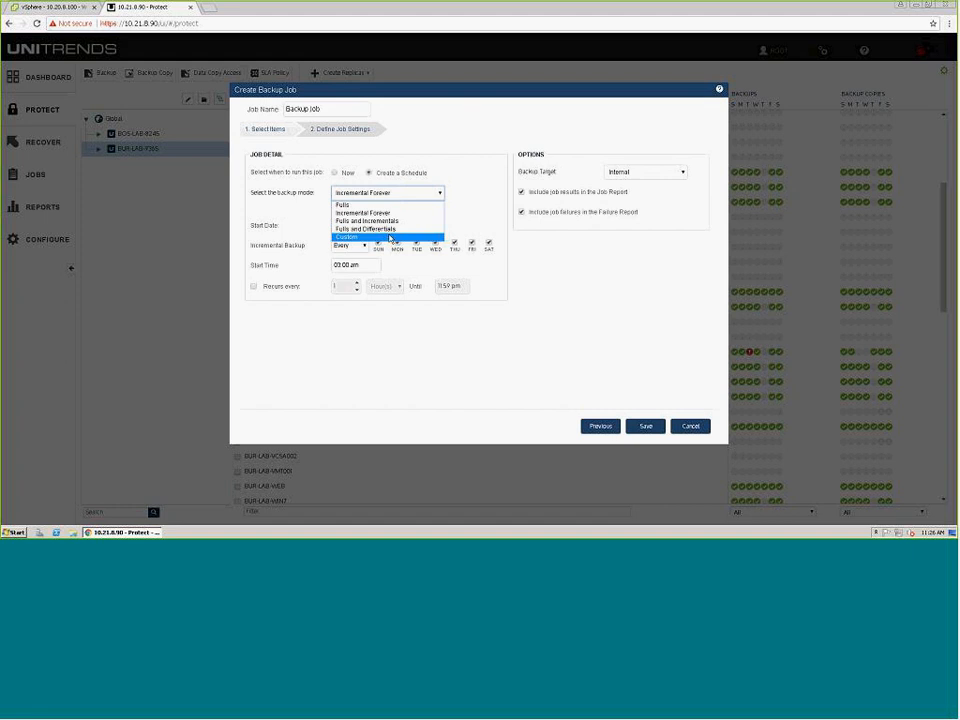
left_click(399, 221)
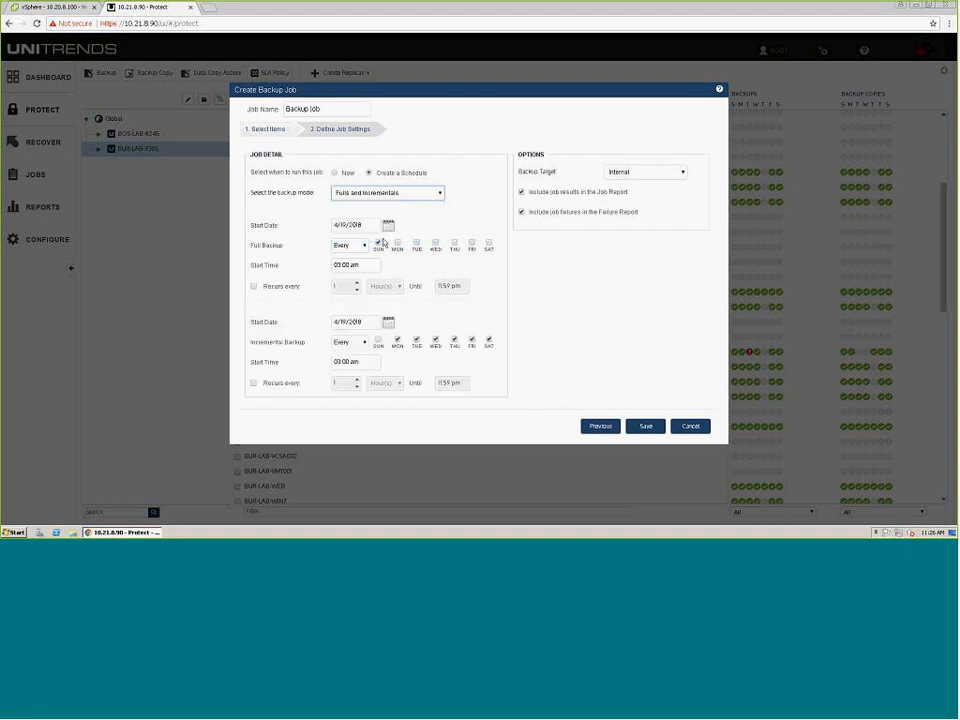
Try the Custom backup mode with a monthly full backup starting 04/30/2018 at 03:00 am, and cancel the backup job.
left_click(418, 191)
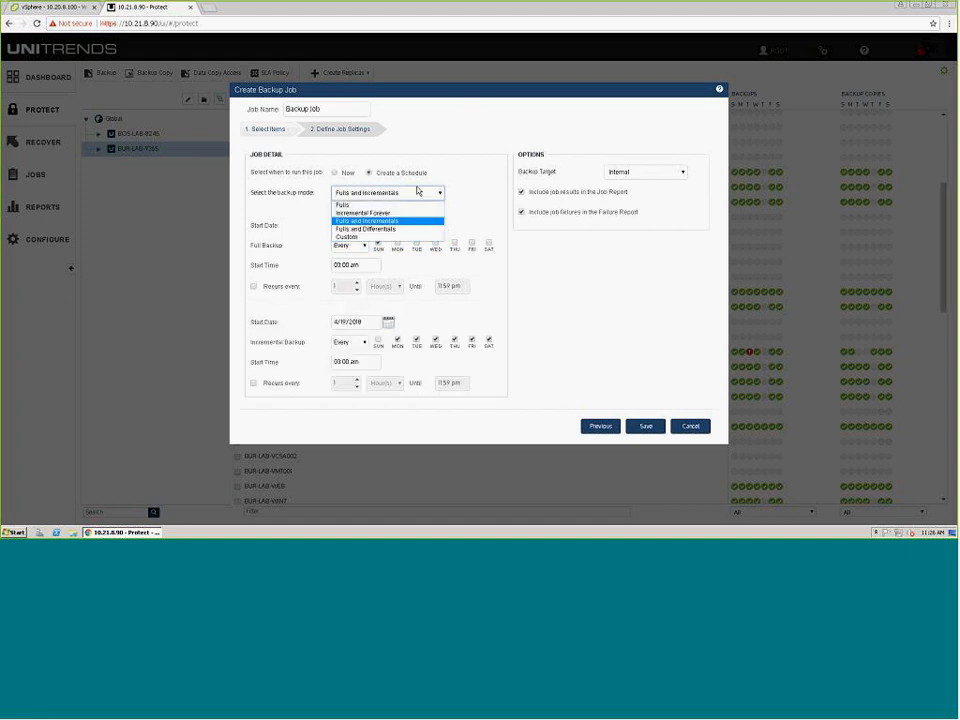
left_click(392, 236)
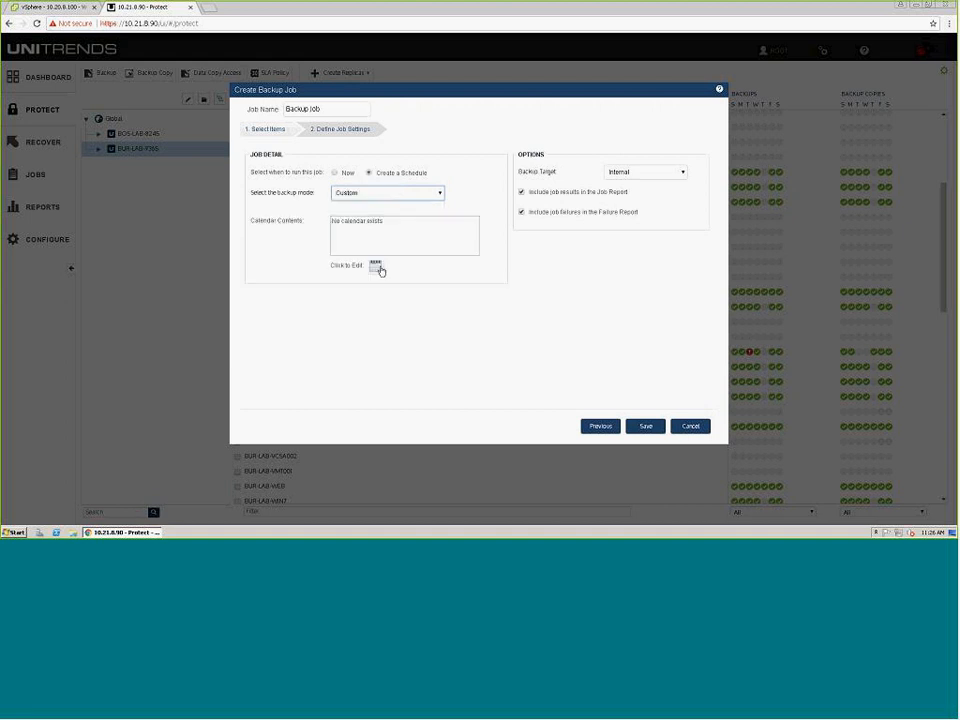
left_click(377, 267)
left_click_drag(283, 152, 436, 338)
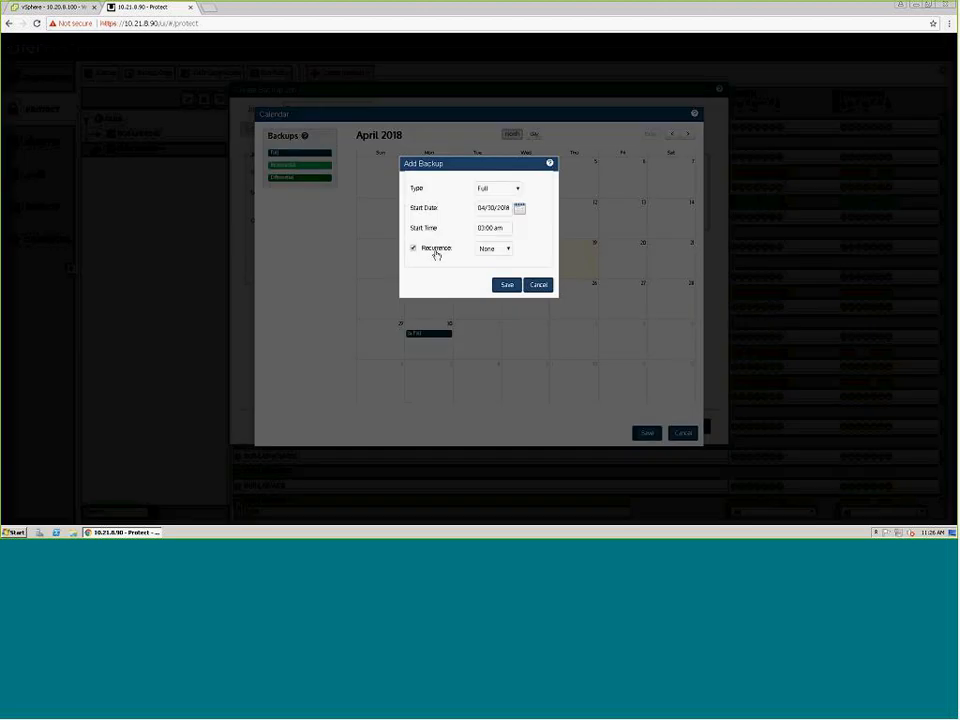
left_click(494, 248)
left_click(499, 292)
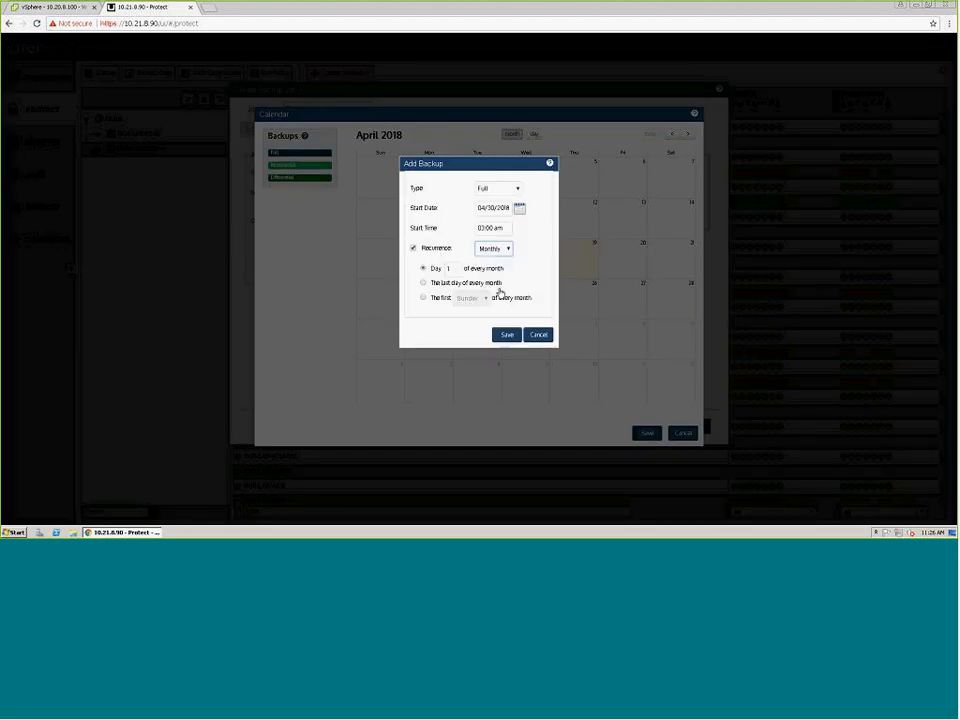
left_click(540, 336)
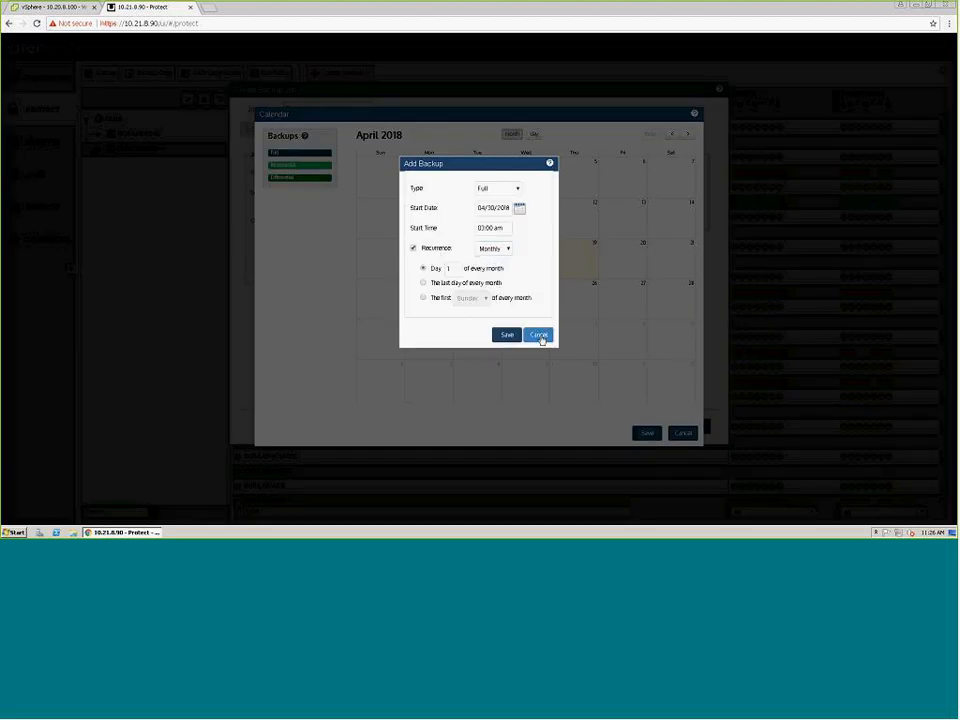
left_click(683, 432)
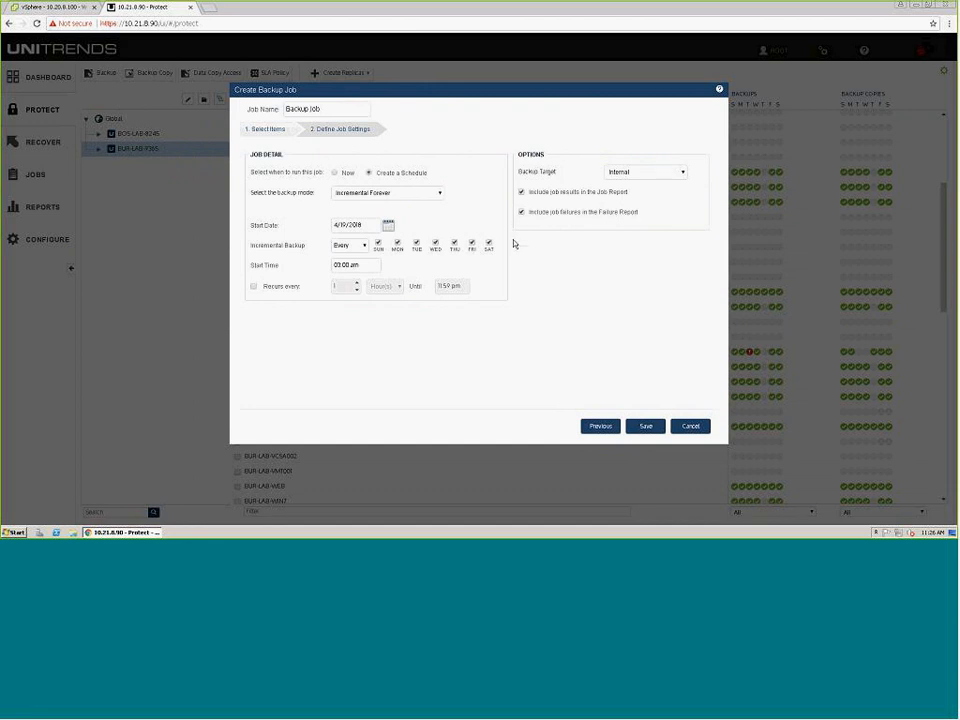
left_click(690, 426)
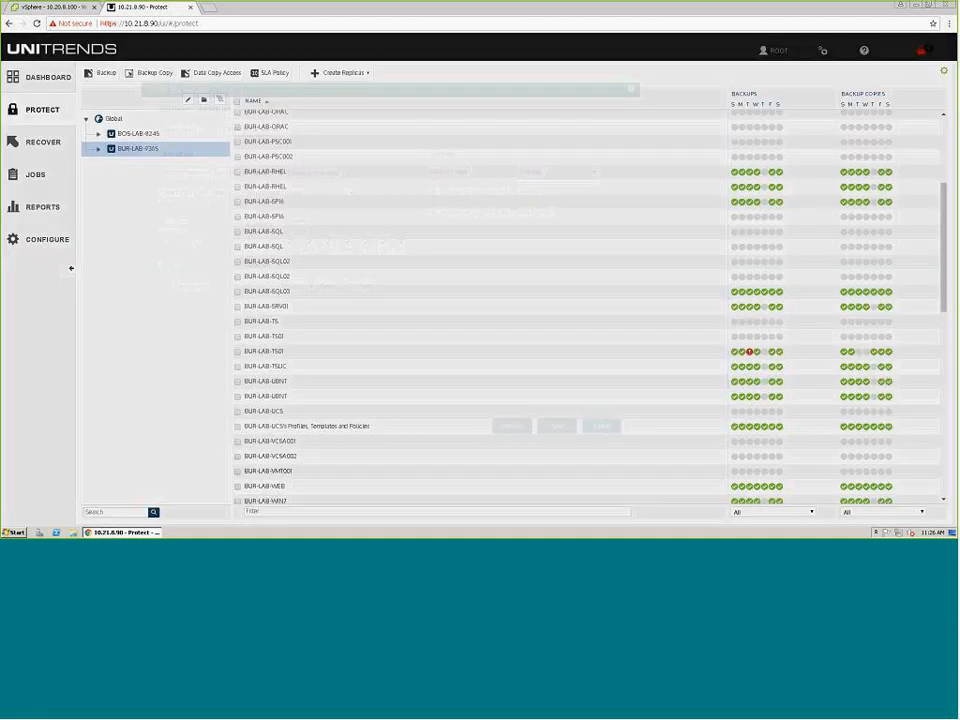
Start a backup copy job including BOS-CNTOS-DFS001 and BOS-LAB-SQL001 from BOS-LAB-824S, and proceed to its job settings.
left_click(163, 75)
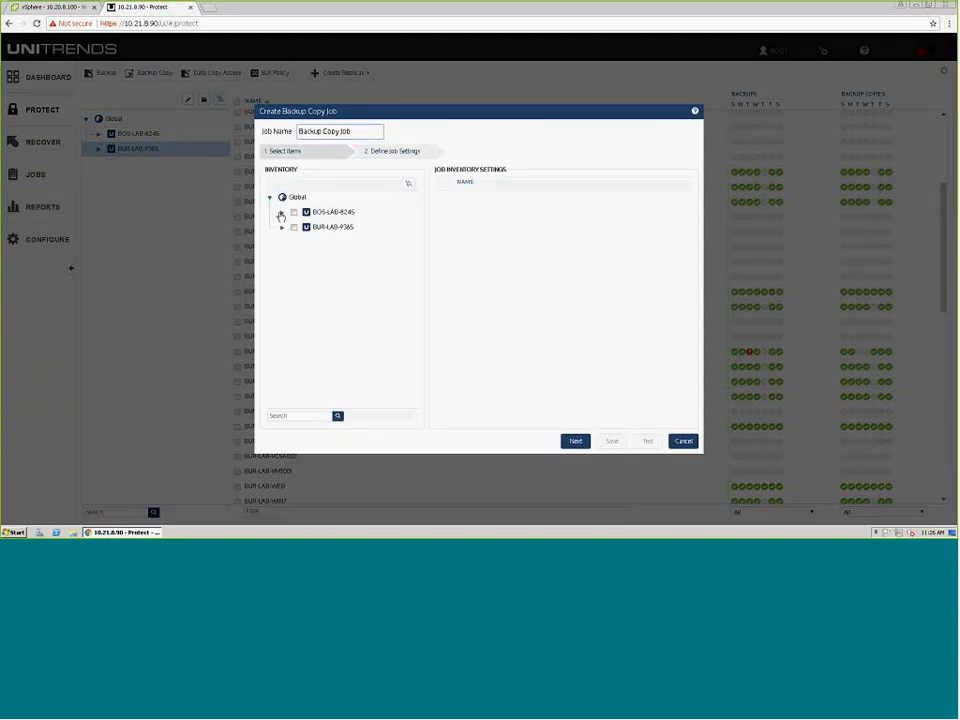
left_click(281, 213)
left_click(295, 227)
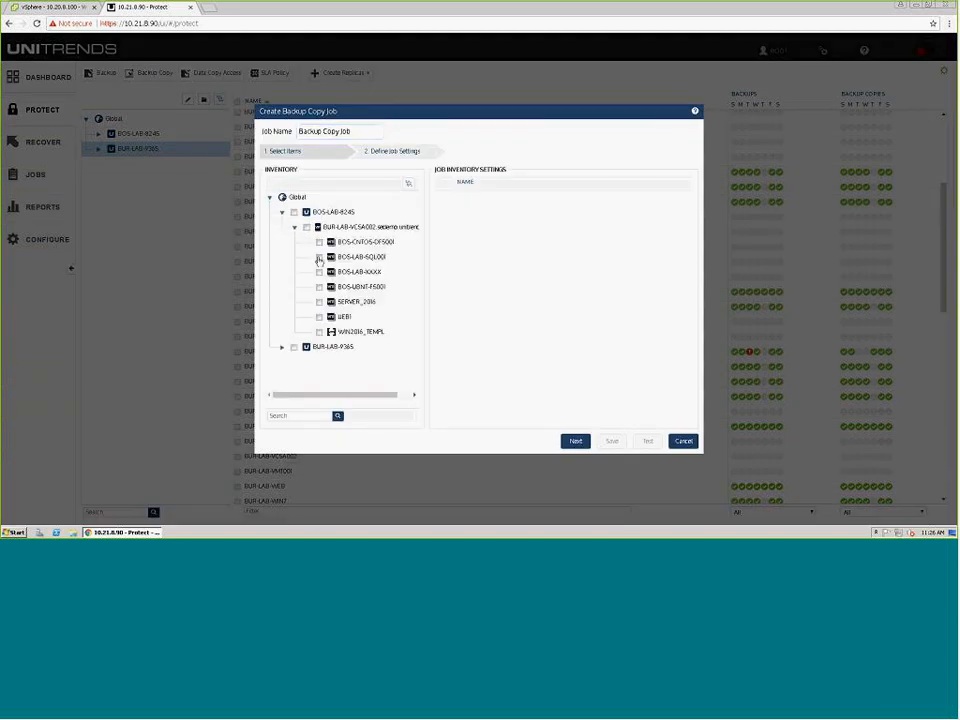
left_click(319, 242)
left_click(319, 257)
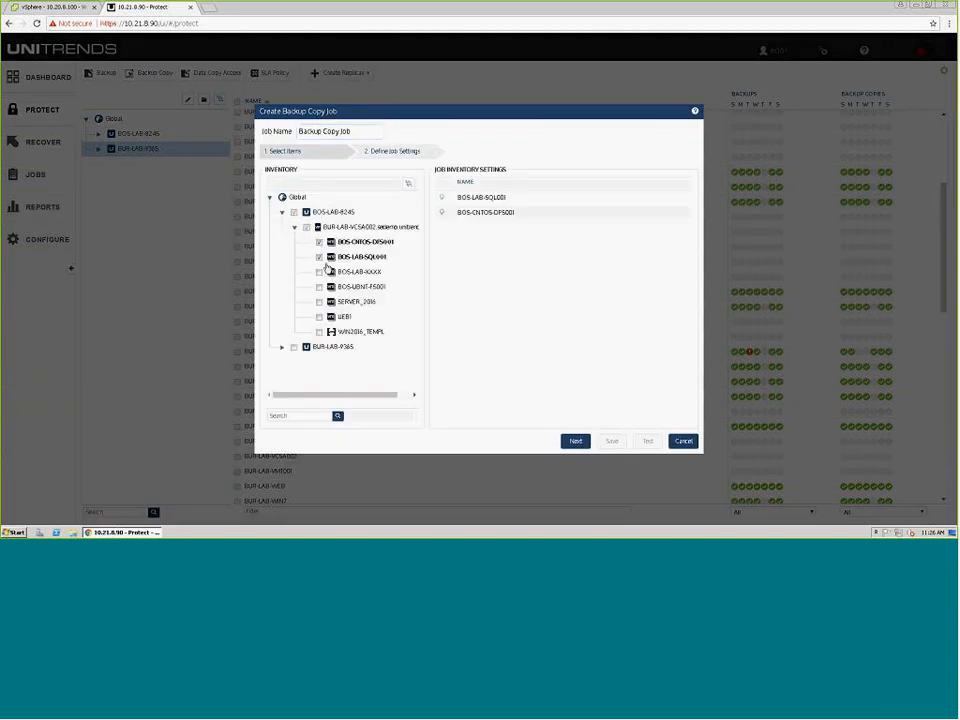
left_click(577, 442)
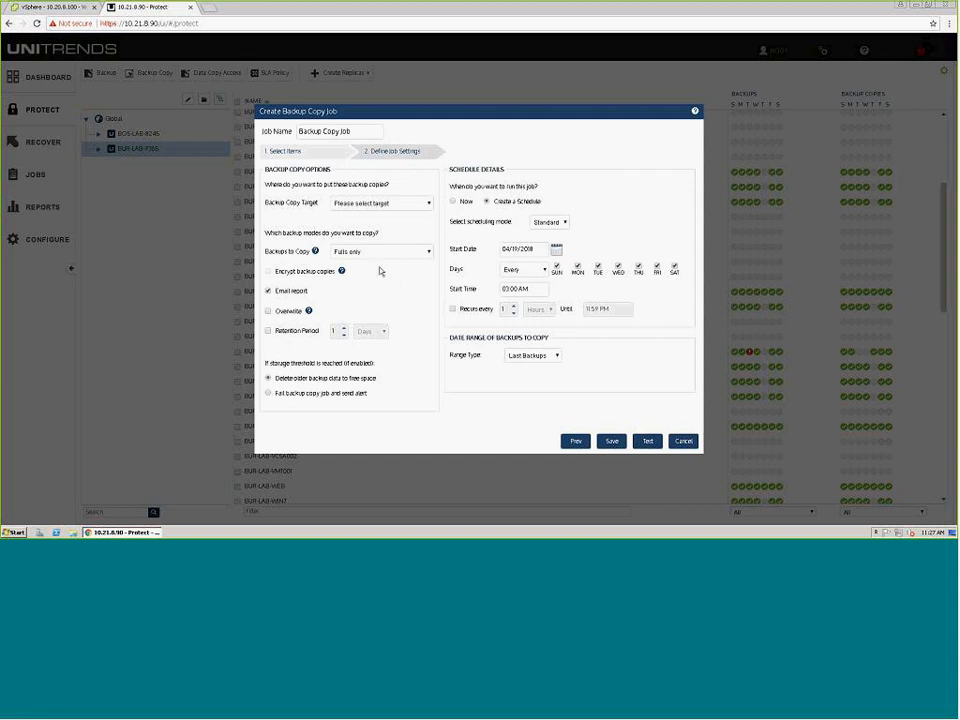
Try BUR-LAB-936S as the backup copy target, and cancel the backup copy job.
left_click(396, 205)
left_click(383, 223)
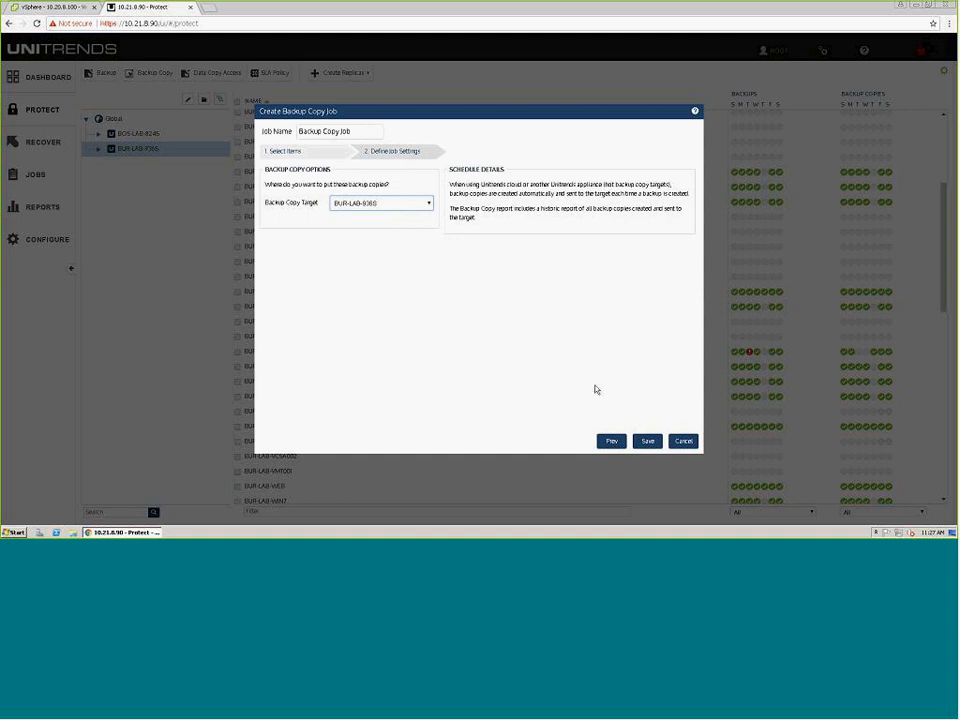
left_click(675, 442)
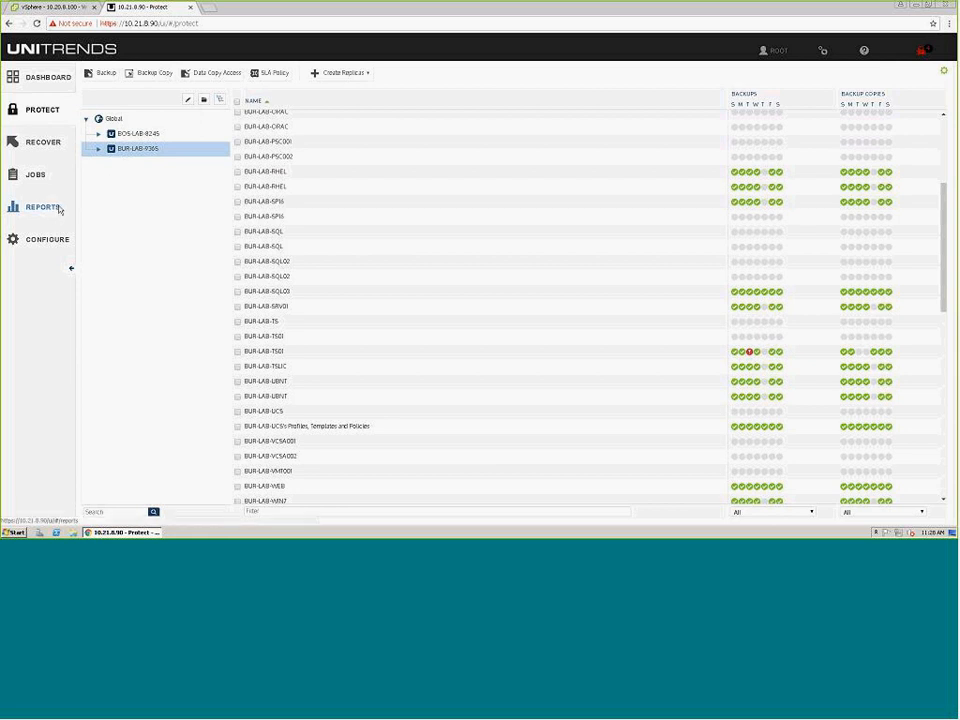
Generate the Compliance Report for the appliance BUR-LAB-936S.
left_click(43, 207)
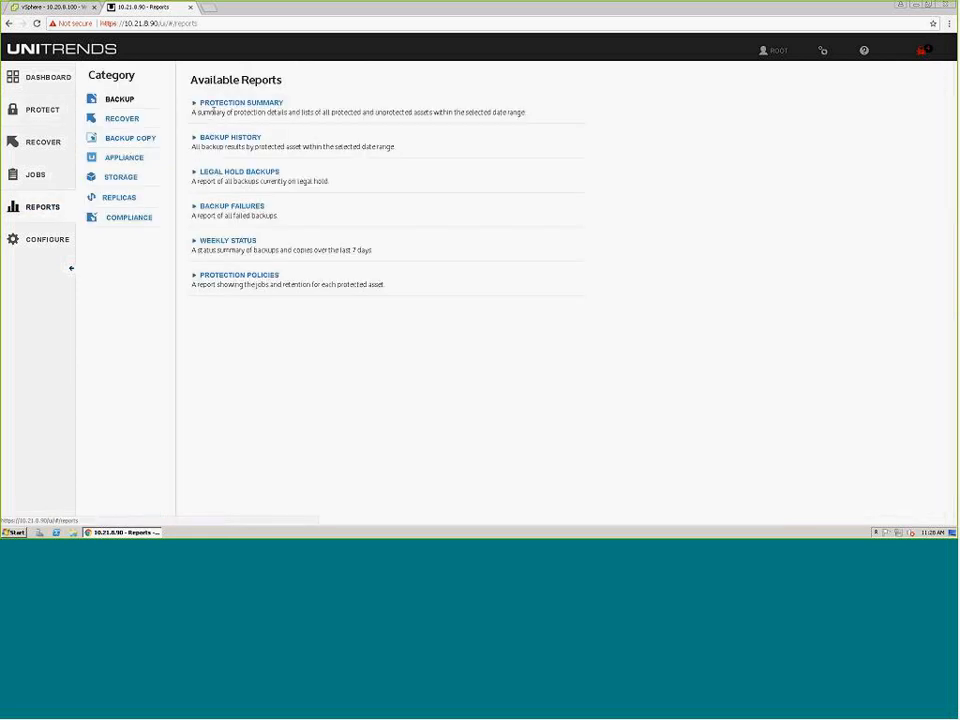
left_click(129, 219)
left_click(240, 102)
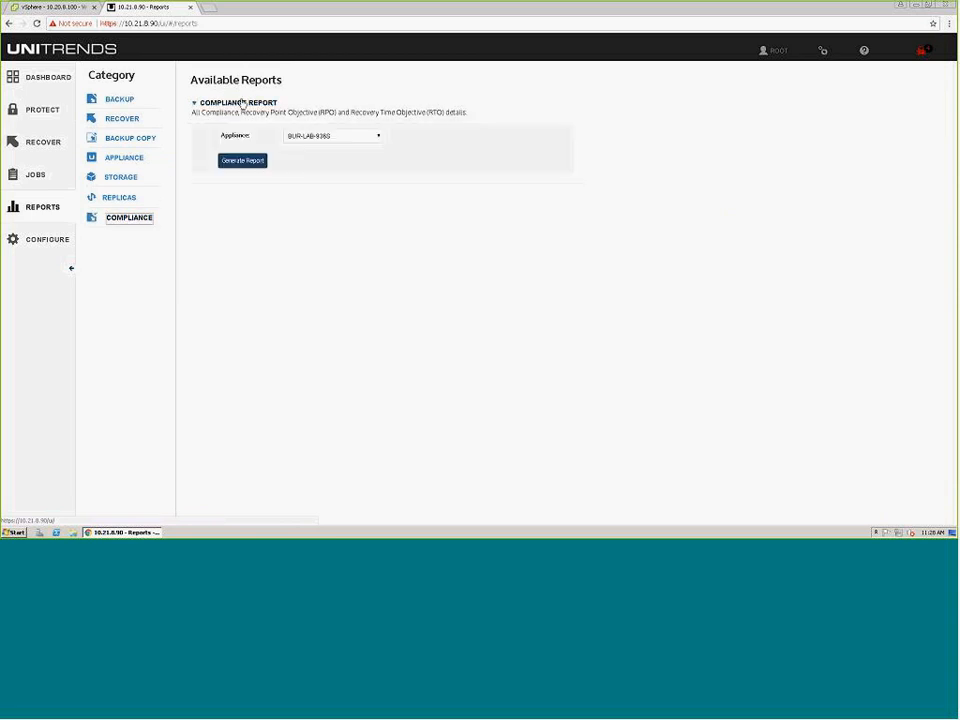
left_click(240, 162)
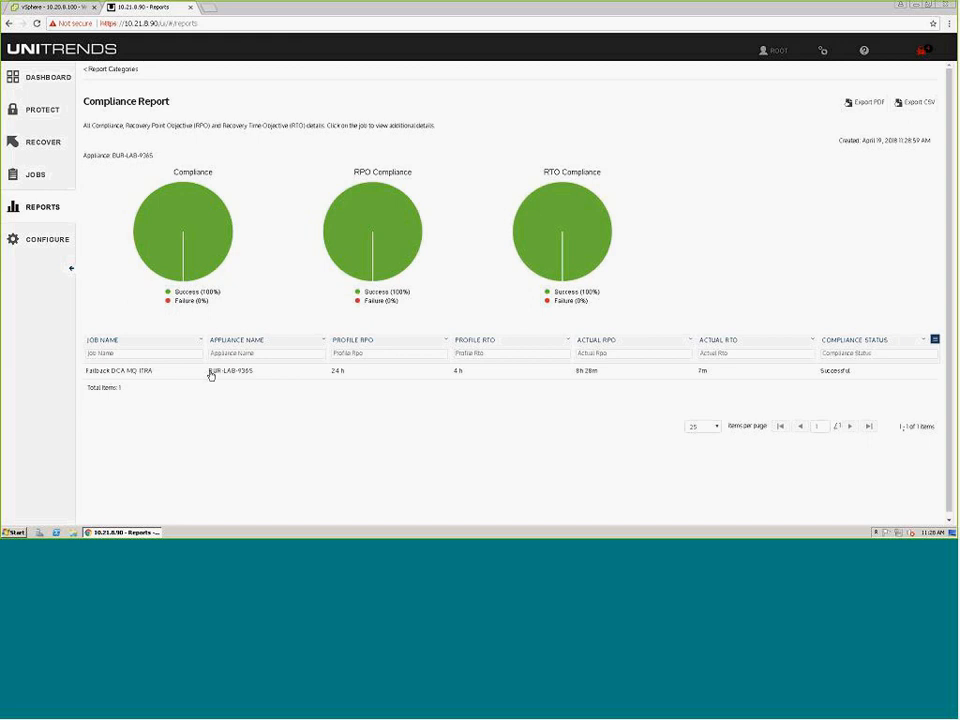
Examine the RPO and RTO compliance details of the Failback DCA MQ ITRA job, and close them.
left_click(211, 372)
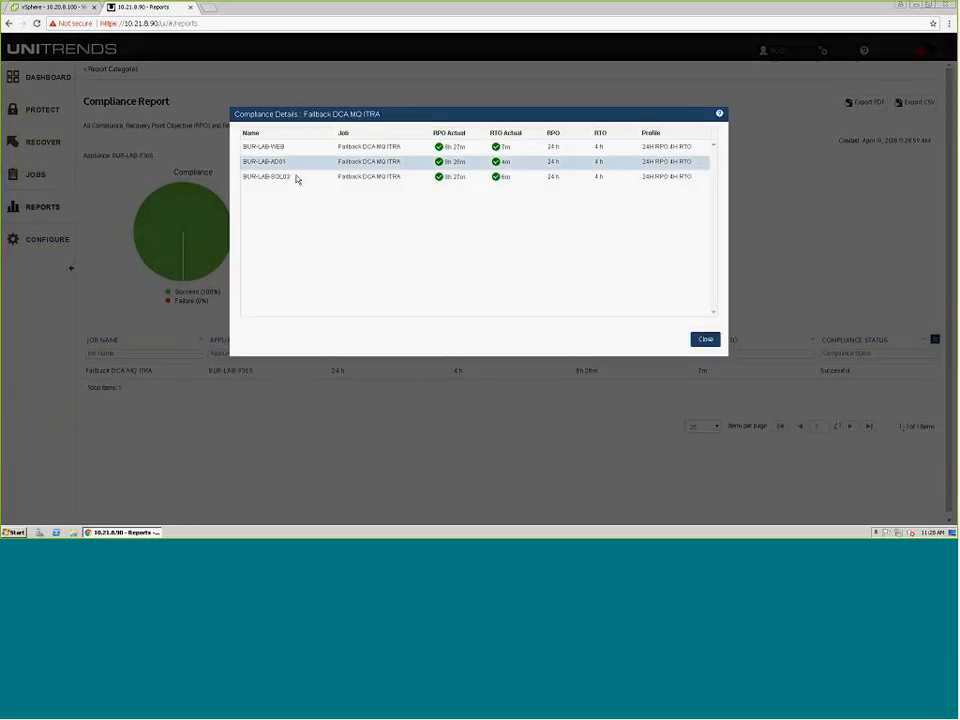
left_click(300, 176)
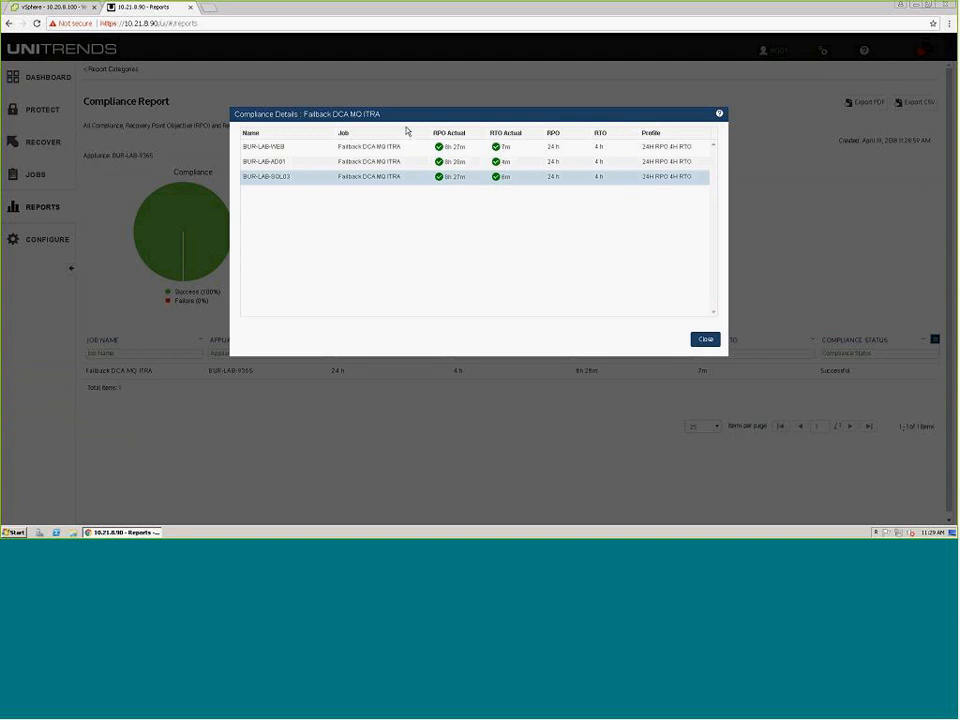
left_click(706, 339)
Review the email and advanced encryption settings of the appliance BOS-LAB-824S, leaving without saving.
left_click(40, 241)
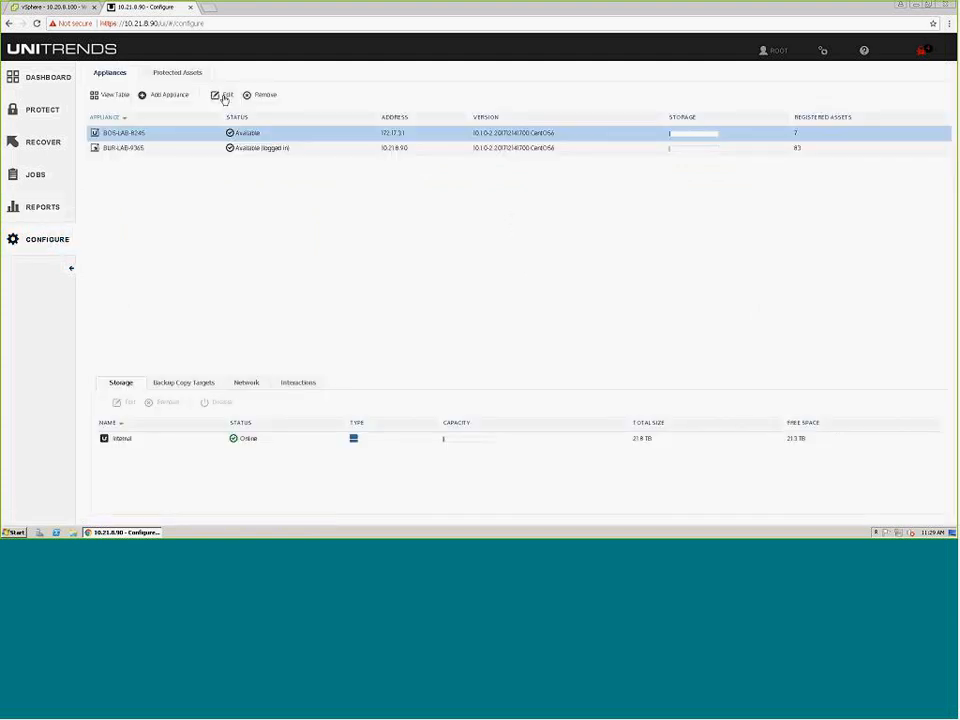
left_click(225, 97)
left_click(360, 152)
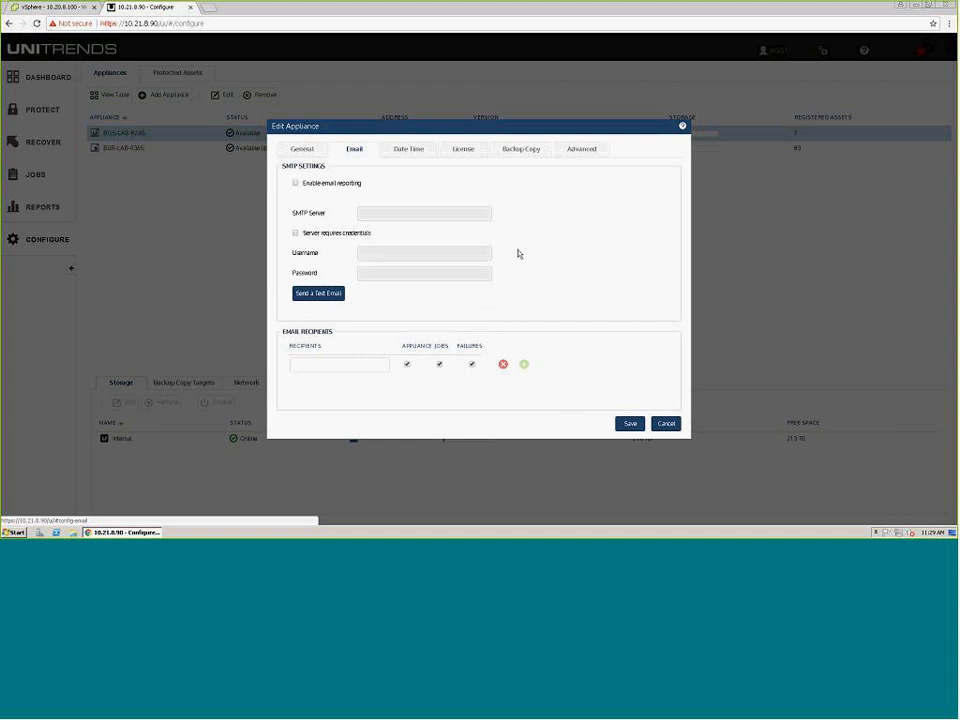
left_click(578, 150)
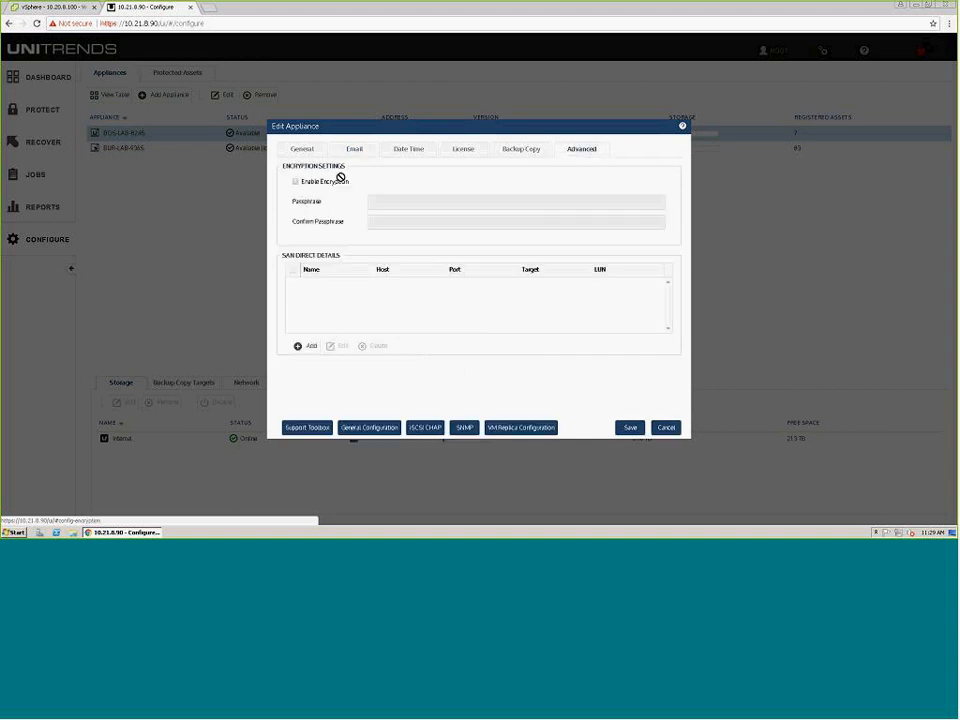
left_click(666, 433)
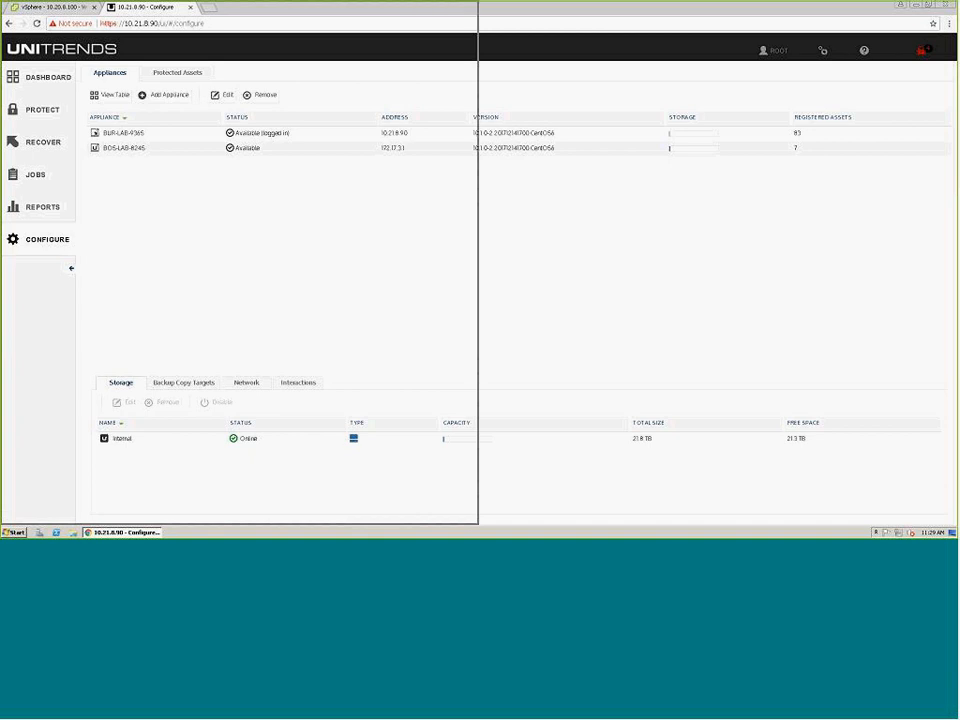
left_click_drag(322, 7, 2, 60)
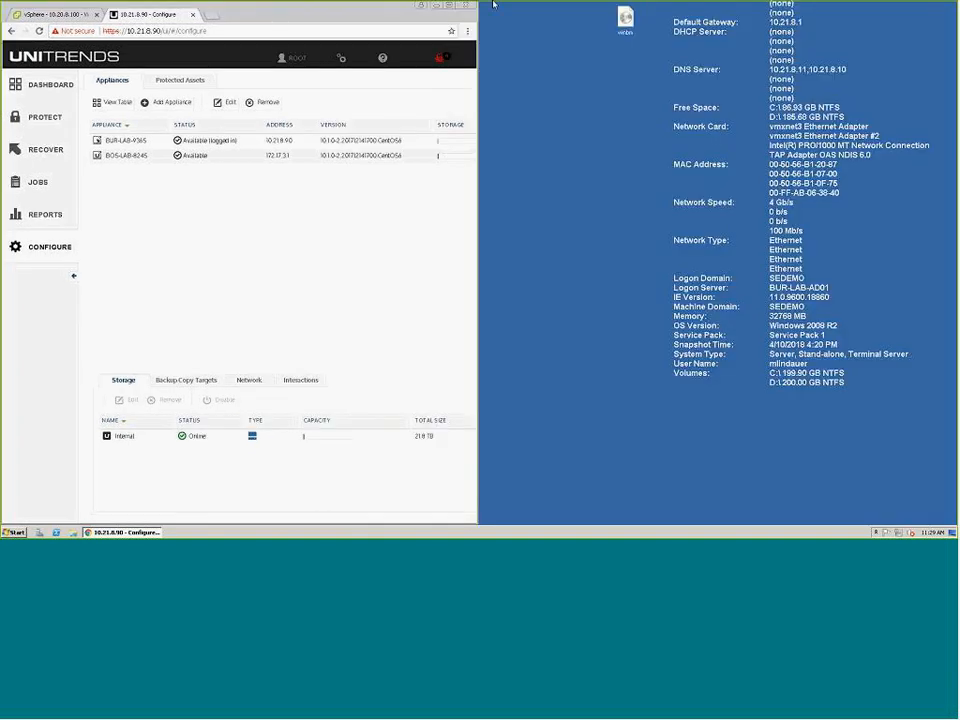
left_click_drag(257, 15, 240, 3)
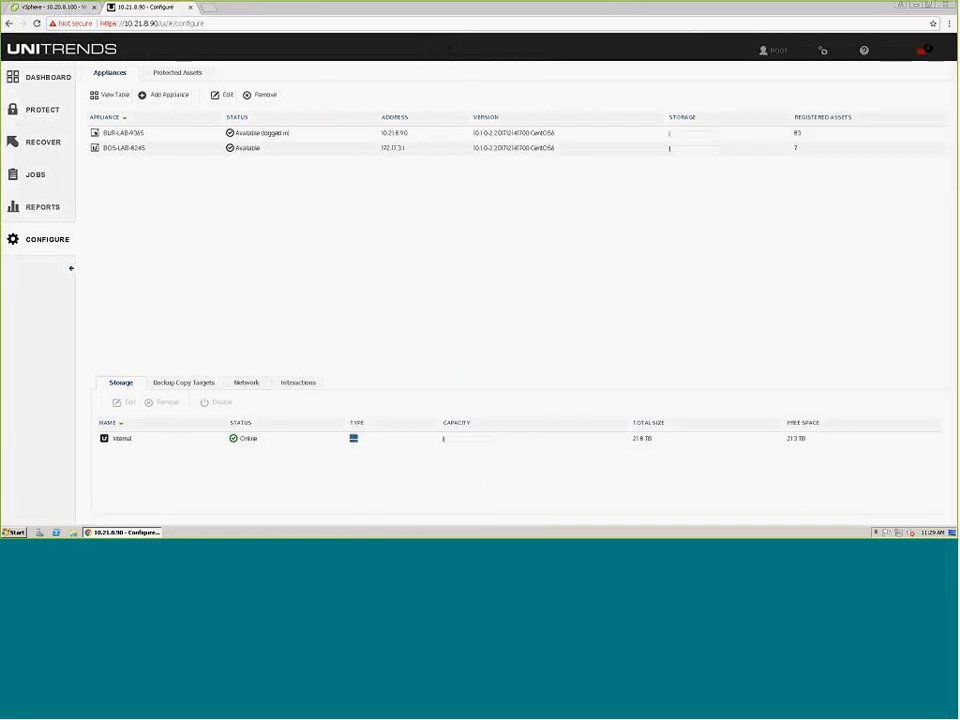